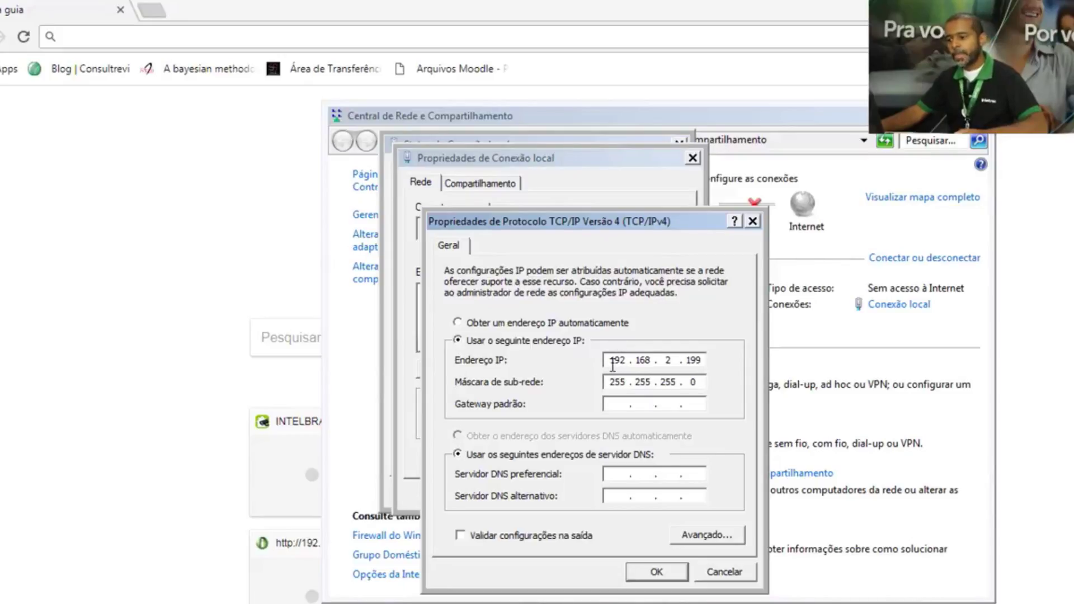
# - Confirm the static IP 192.168.2.199 and close the connection properties and status windows
pyautogui.moveTo(615, 364); pyautogui.dragTo(702, 361)
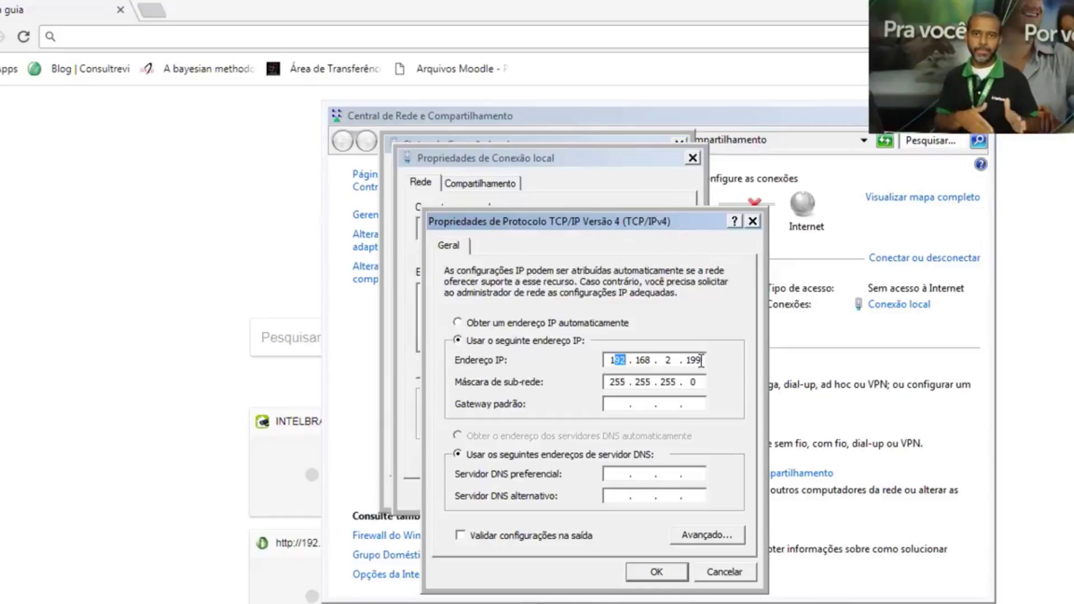
pyautogui.moveTo(702, 360); pyautogui.dragTo(688, 361)
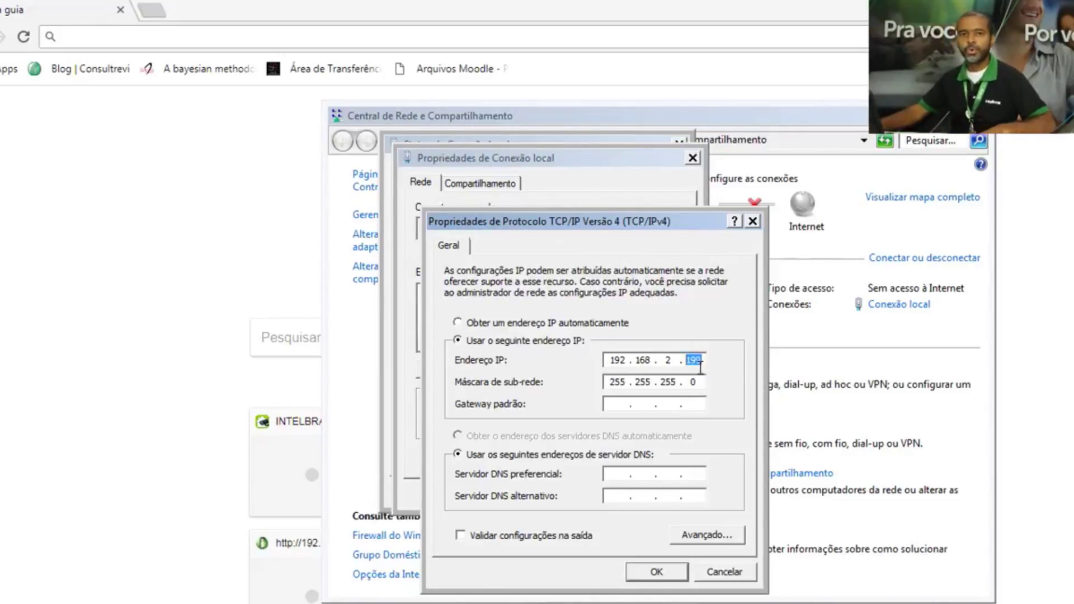
pyautogui.click(656, 572)
pyautogui.click(609, 499)
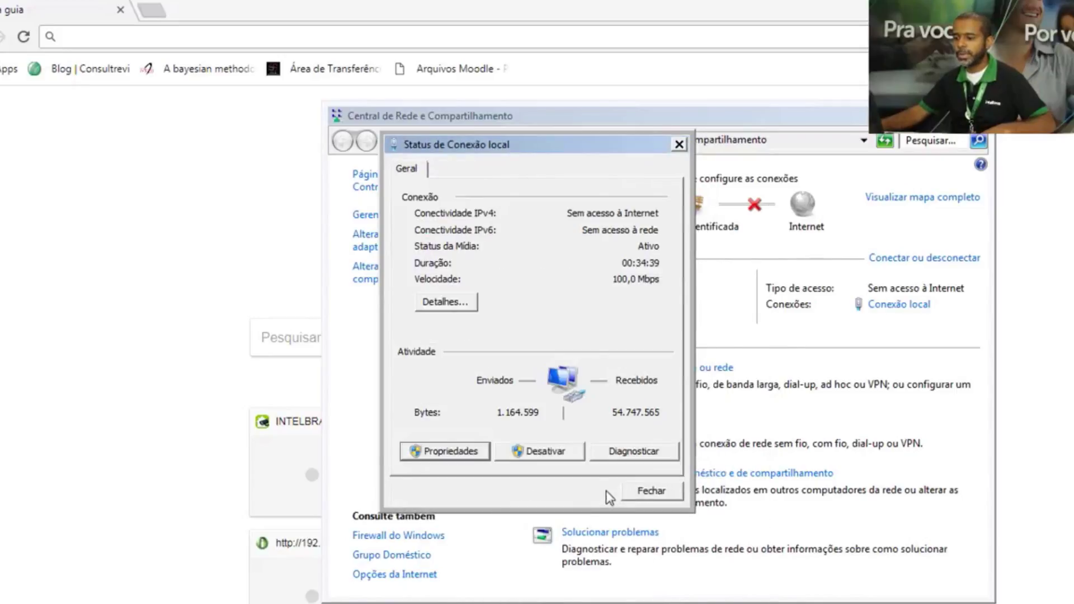
pyautogui.click(647, 494)
# - Load the radio's web page at 192.168.2.66 in Chrome
pyautogui.click(443, 12)
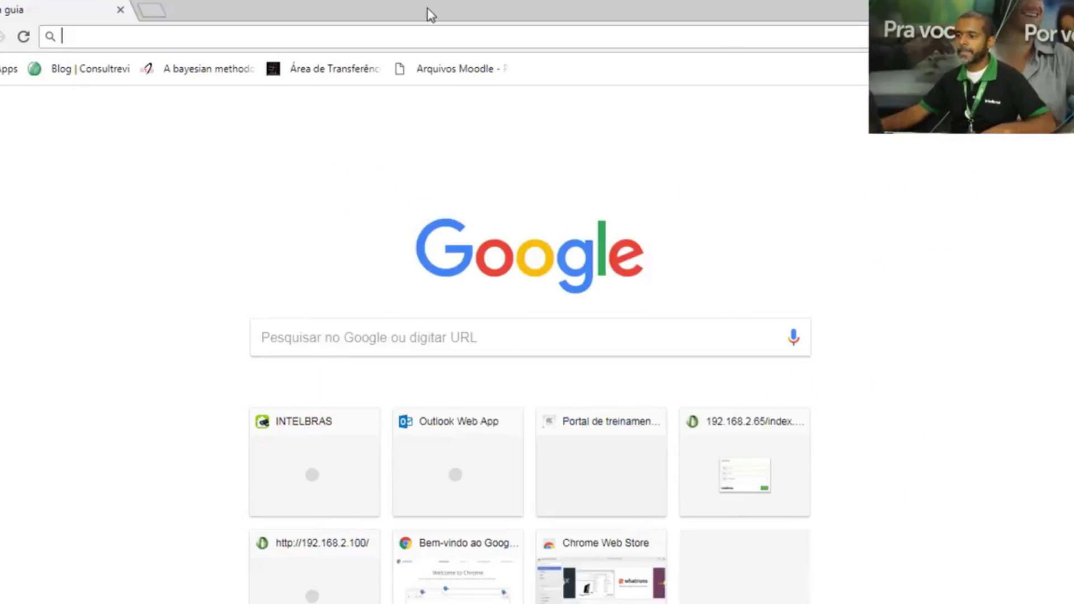
pyautogui.click(206, 37)
pyautogui.write('192')
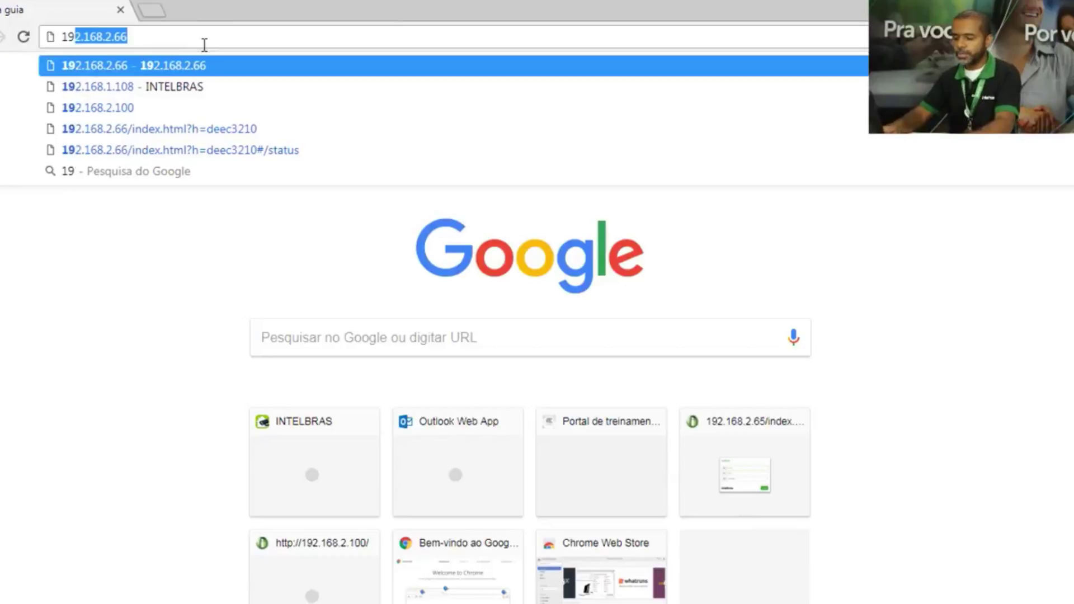
pyautogui.write('.168.2.66')
pyautogui.press('Return')
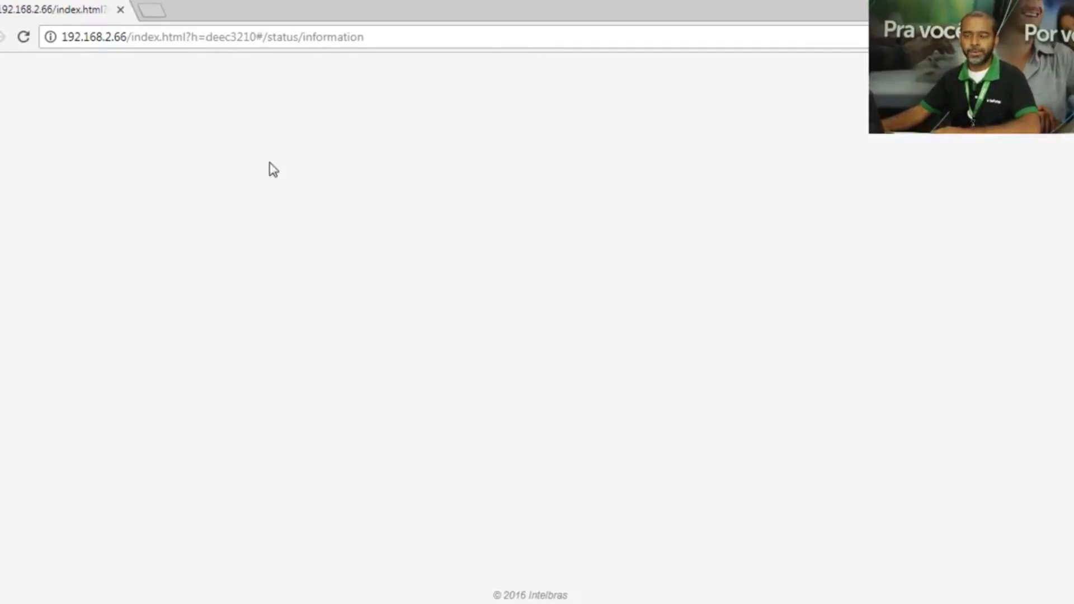
# - Log in to the radio with the username and password
pyautogui.write('admin')
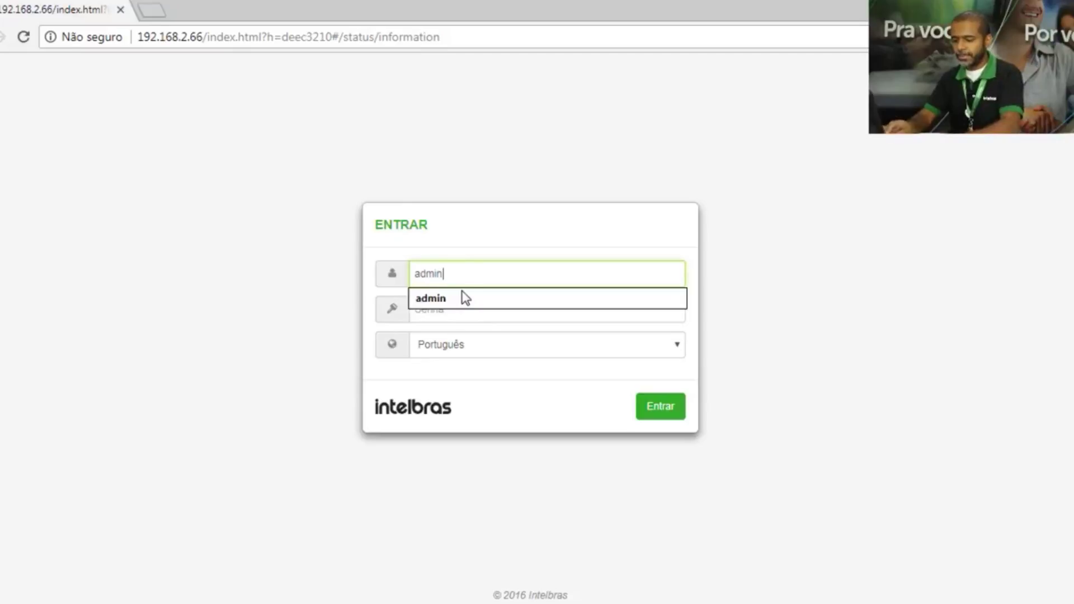
pyautogui.press('Tab')
pyautogui.write('a')
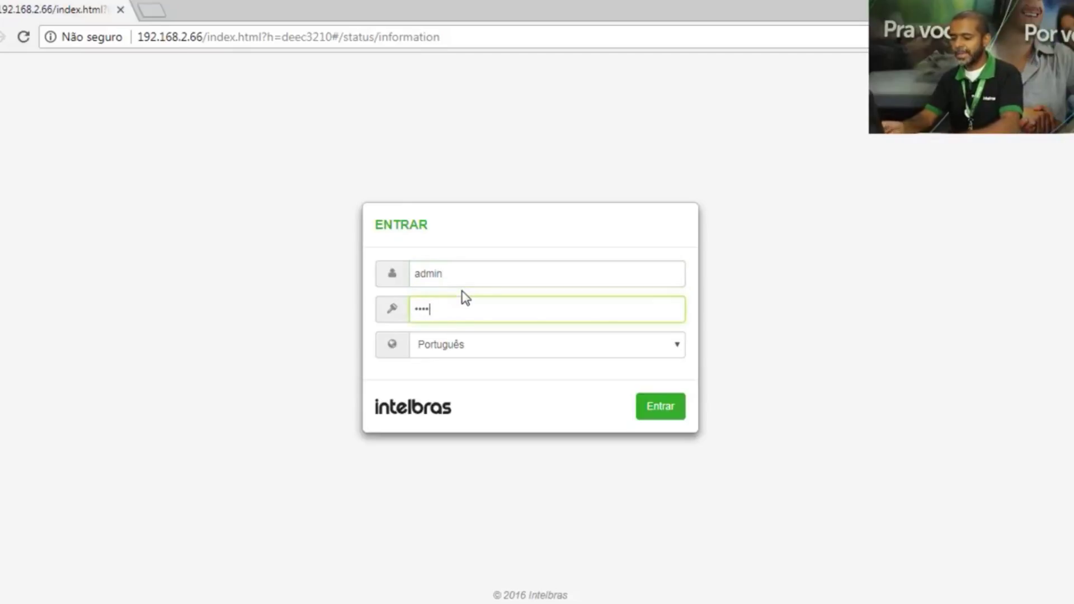
pyautogui.press('Return')
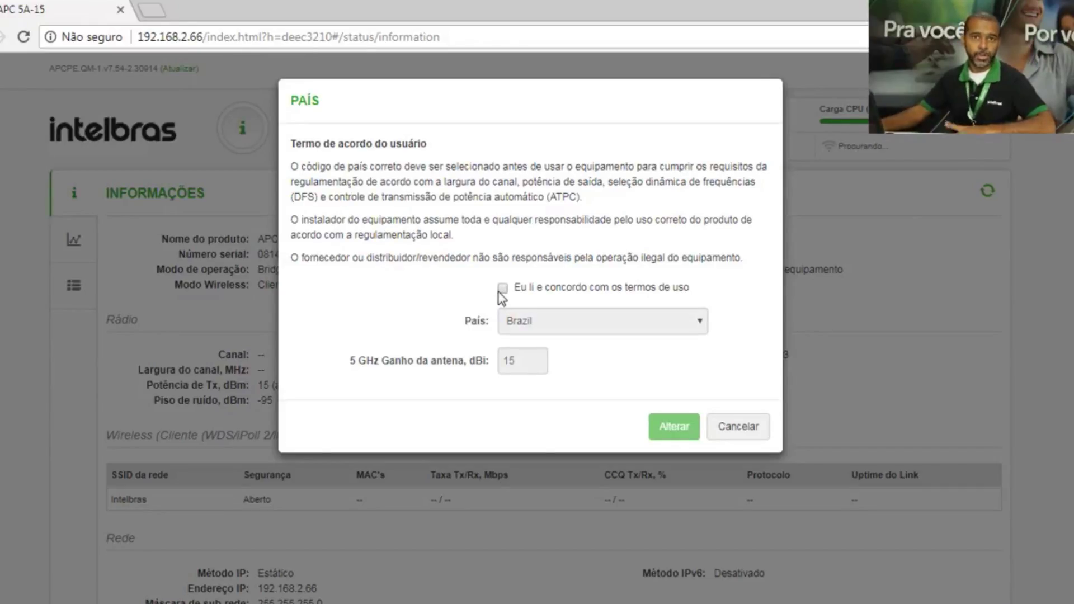
# - Accept the terms of use and apply country Brazil with 15 dBi antenna gain
pyautogui.click(503, 288)
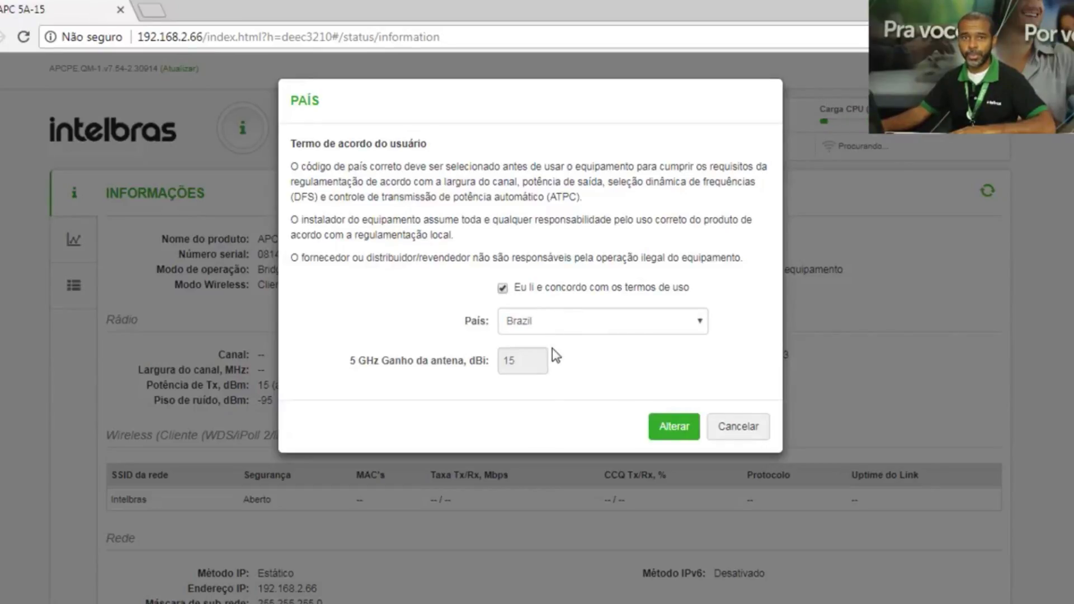
pyautogui.click(678, 428)
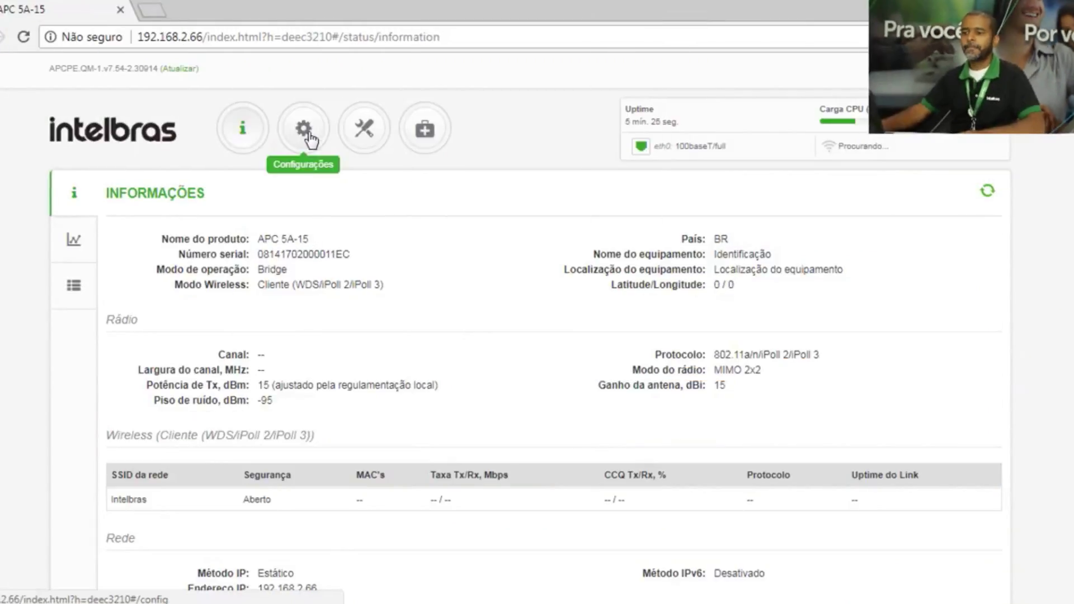
# - In the network settings, change the radio's IP address from 192.168.2.66 to 192.168.2.65
pyautogui.click(307, 137)
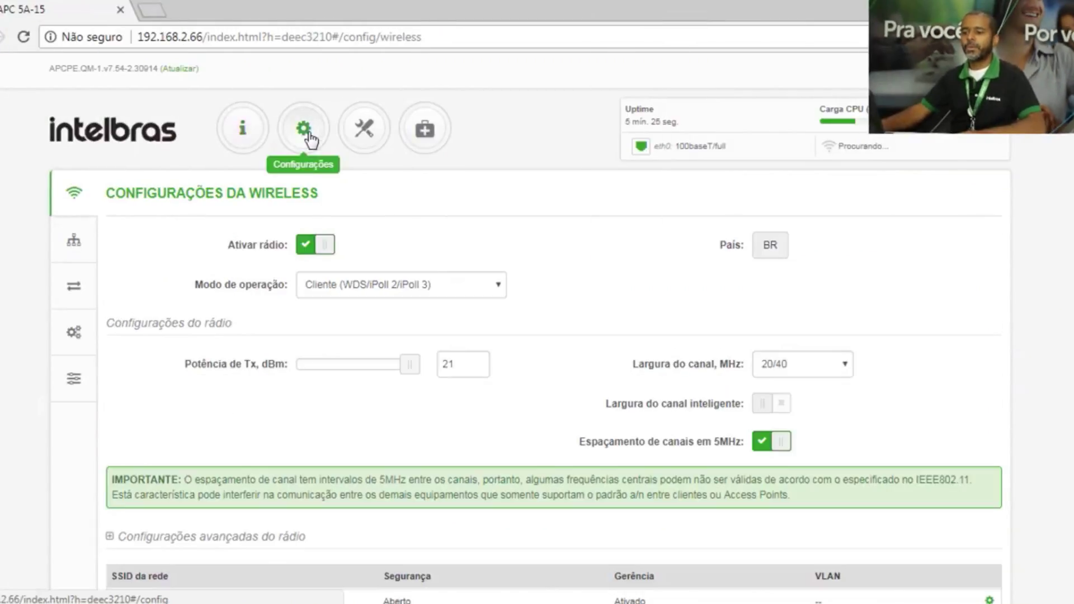
pyautogui.click(73, 241)
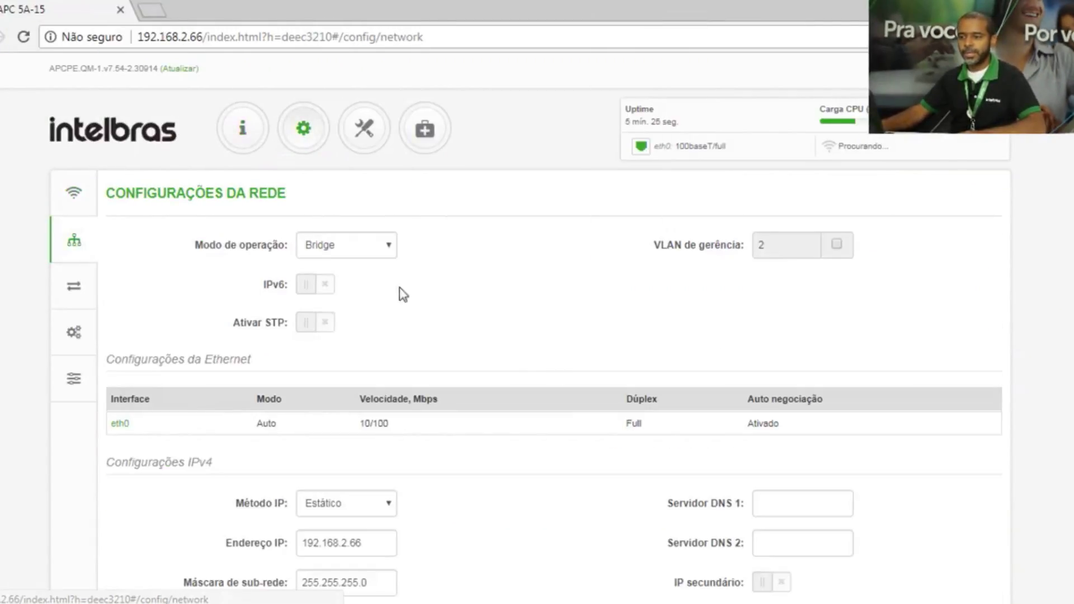
pyautogui.scroll(-2, 391, 391)
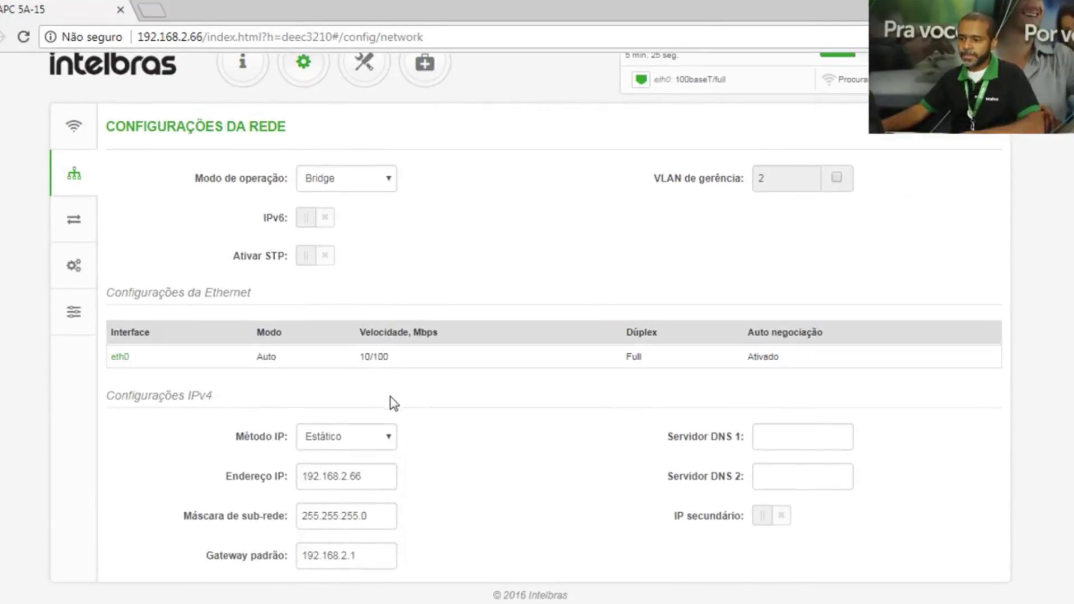
pyautogui.click(375, 474)
pyautogui.press('BackSpace')
pyautogui.write('5')
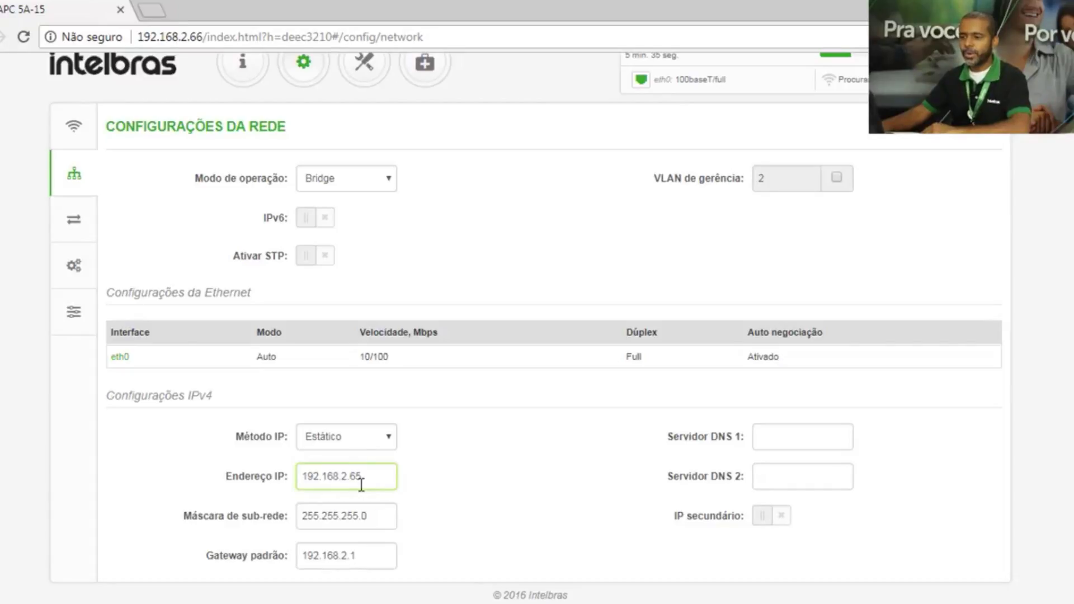
pyautogui.scroll(1, 361, 484)
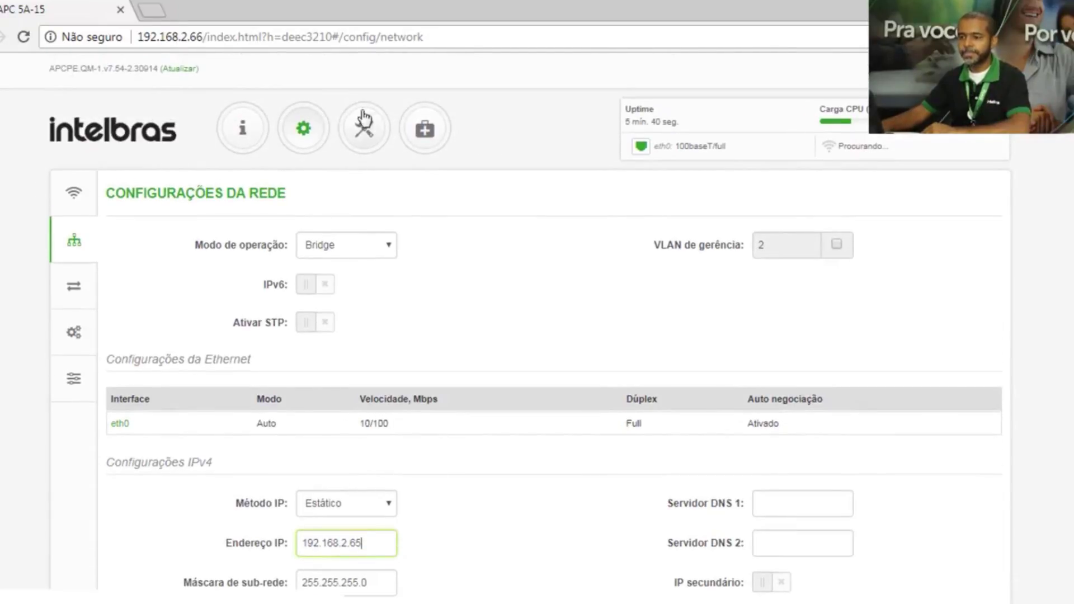
# - Recheck the network settings, then return to the wireless settings page
pyautogui.click(304, 138)
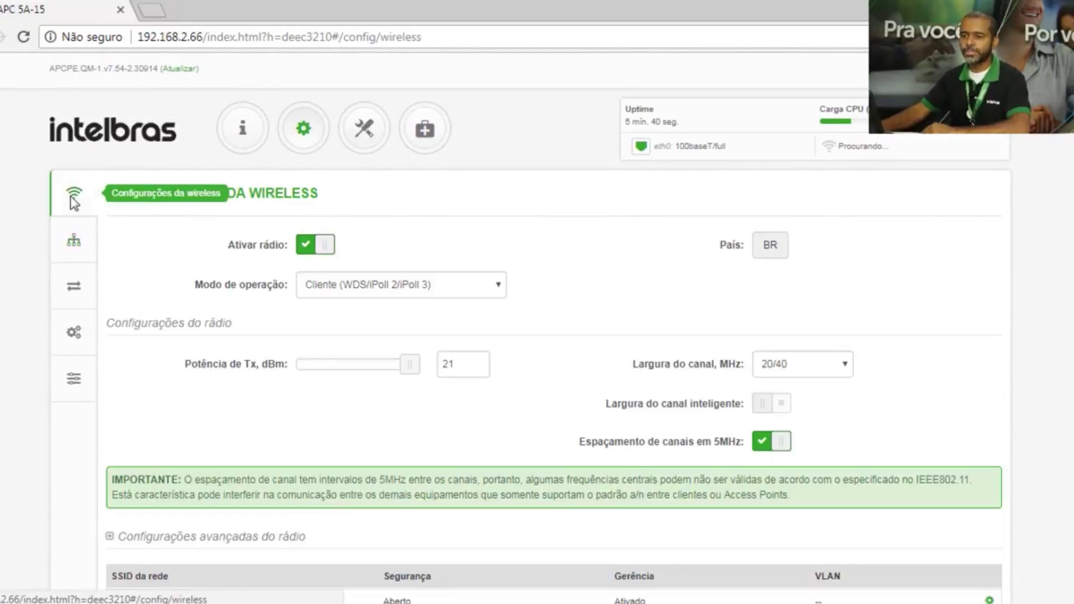
pyautogui.click(75, 241)
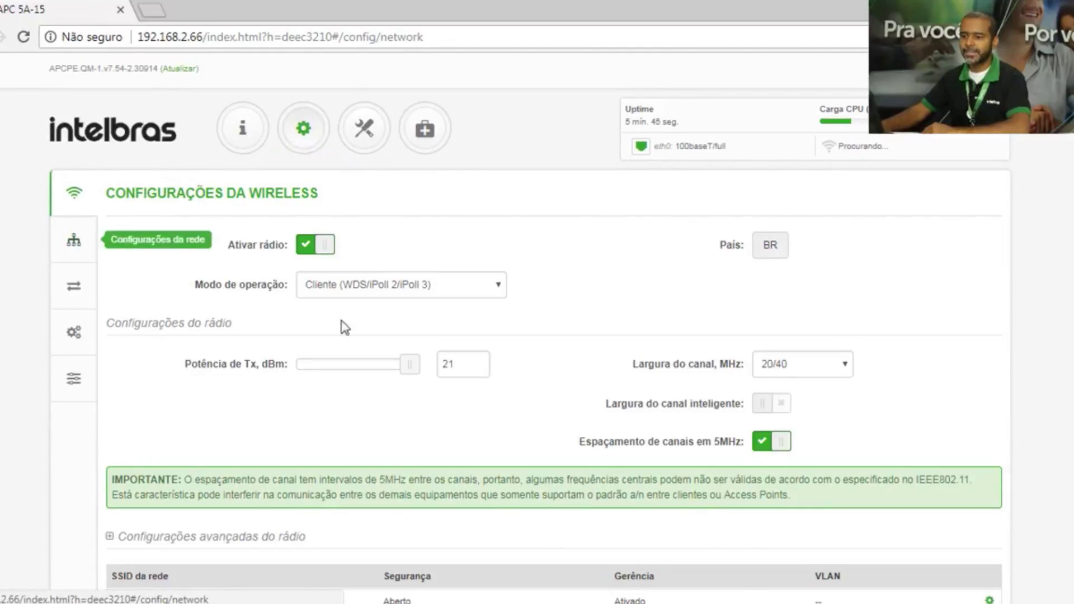
pyautogui.scroll(-1, 538, 370)
pyautogui.scroll(1, 504, 336)
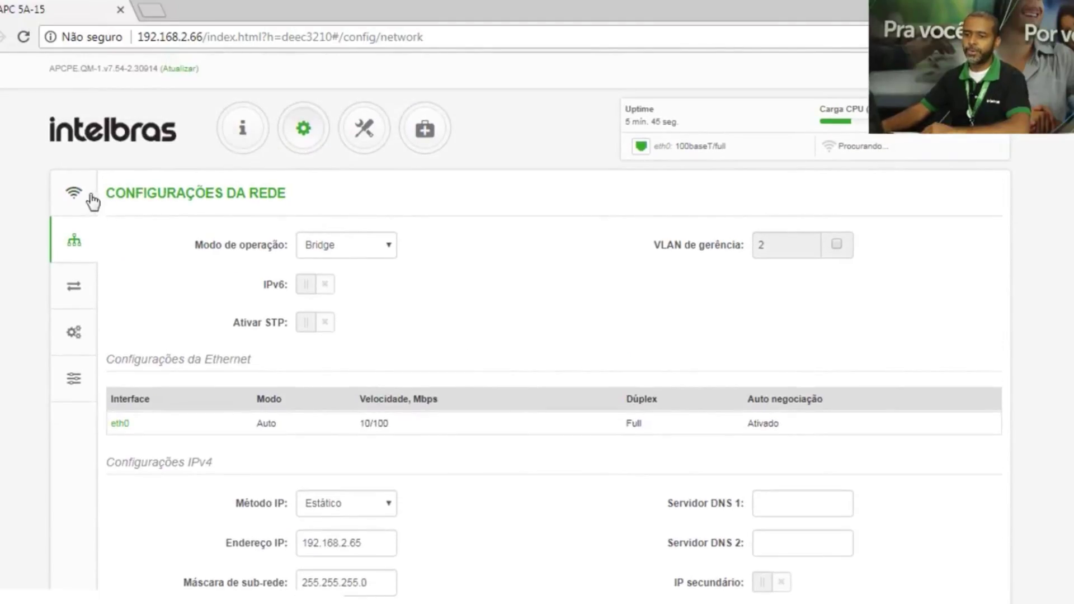
pyautogui.click(81, 199)
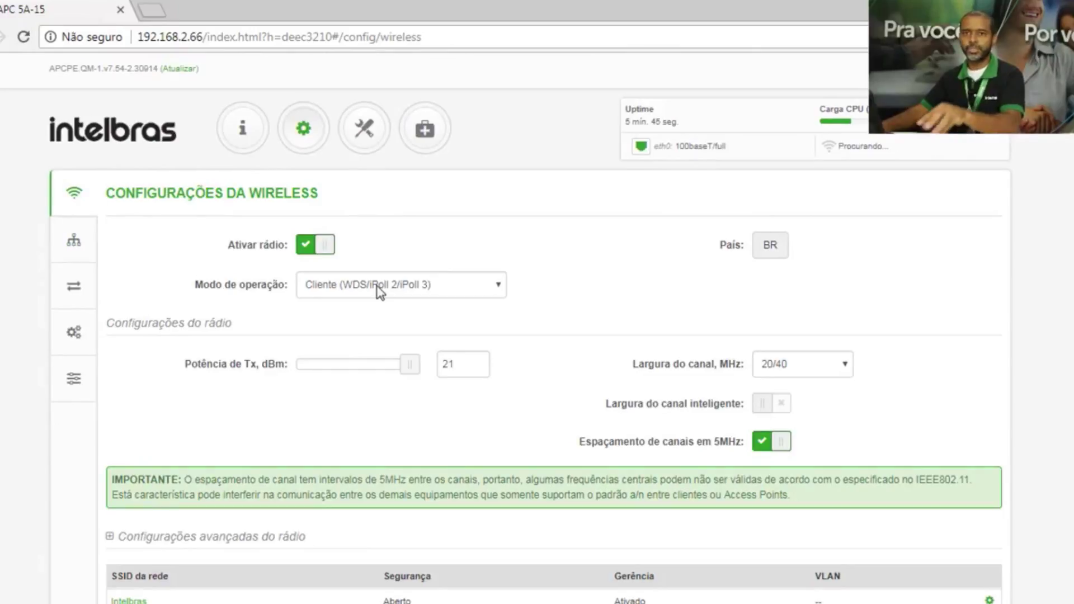
# - Set operation mode to Access point (iPoll 3) and lower Tx power from 21 to 3 dBm
pyautogui.click(425, 295)
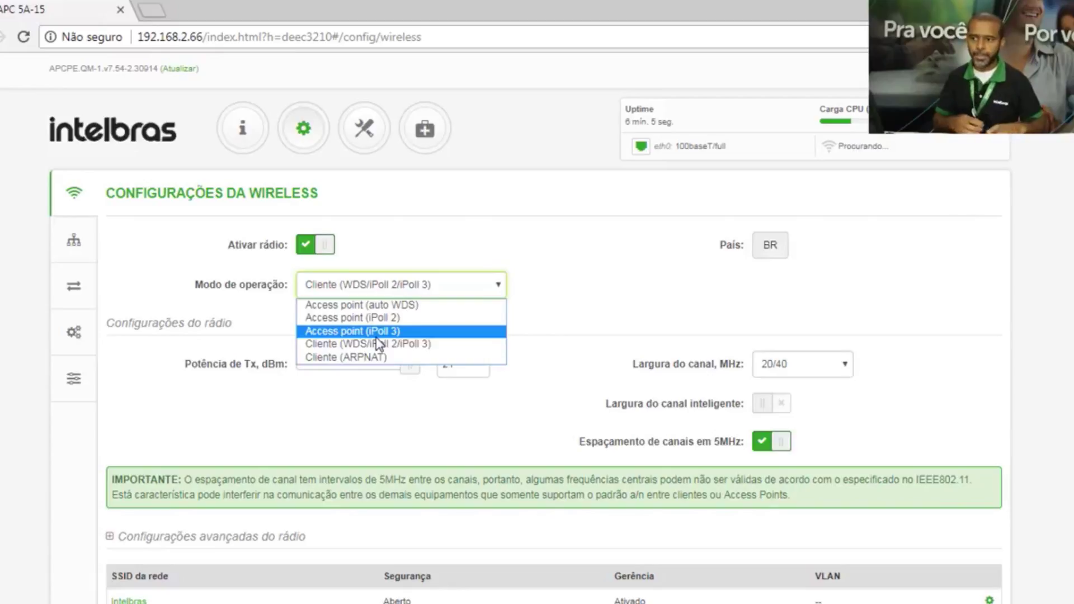
pyautogui.click(376, 331)
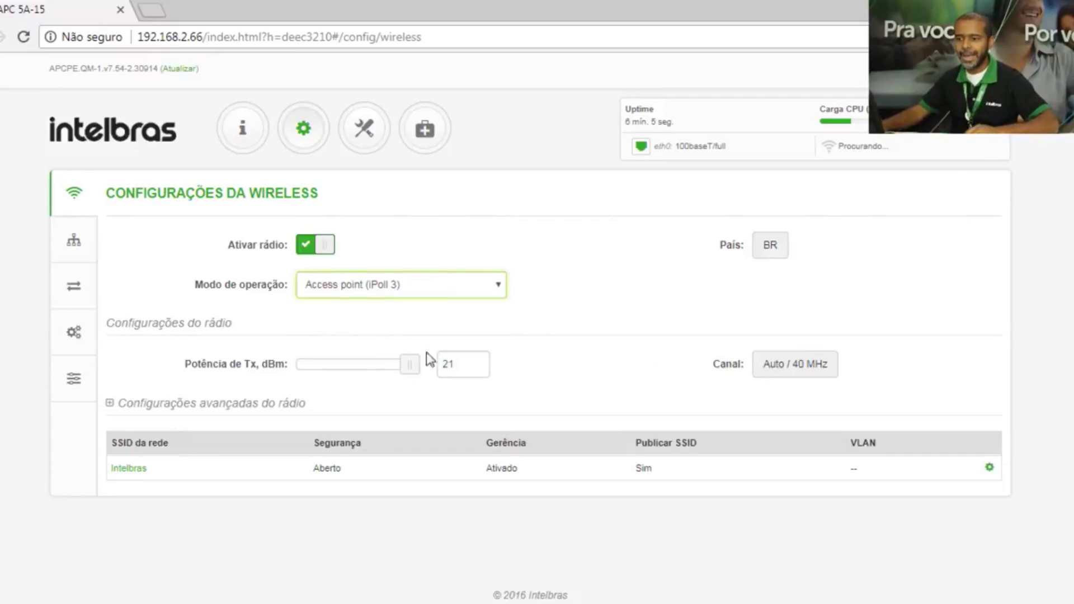
pyautogui.moveTo(414, 371); pyautogui.dragTo(297, 364)
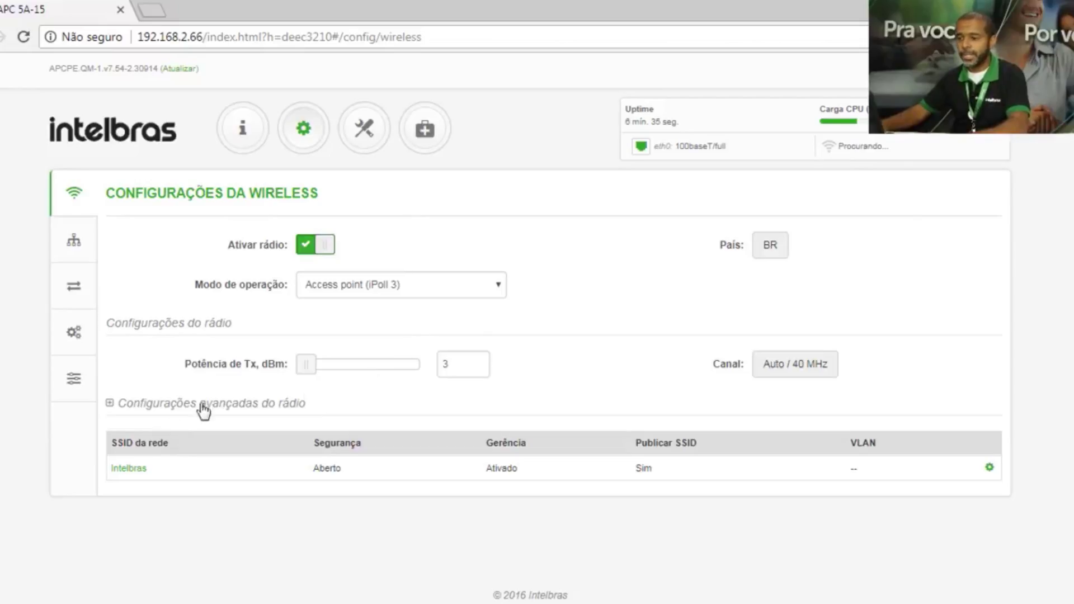
# - Rename the network SSID from Intelbras to 'Elevador 1'
pyautogui.click(136, 470)
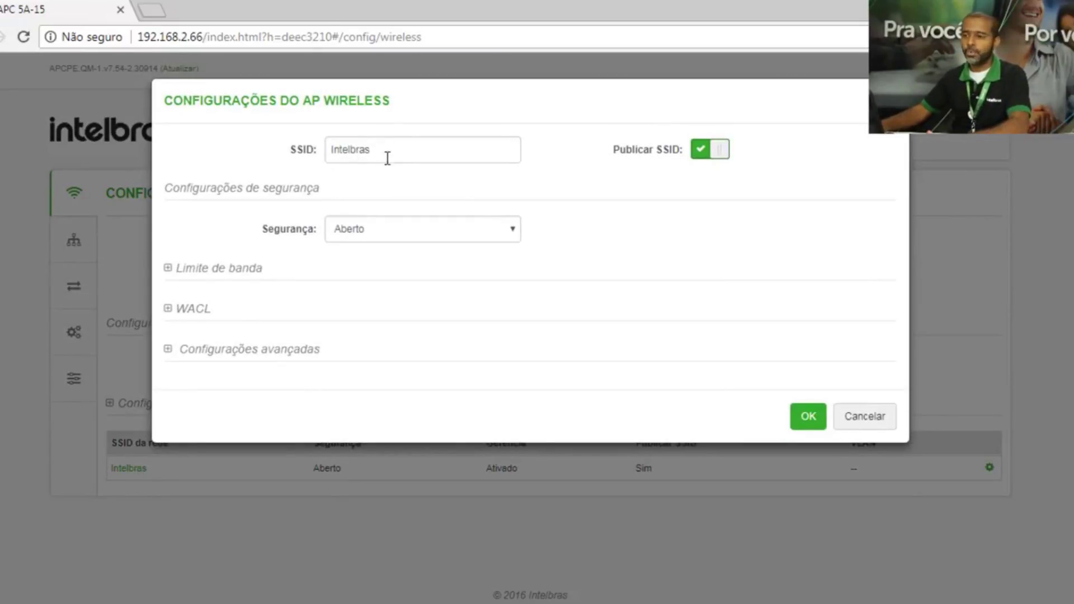
pyautogui.moveTo(391, 151); pyautogui.dragTo(239, 165)
pyautogui.write('E')
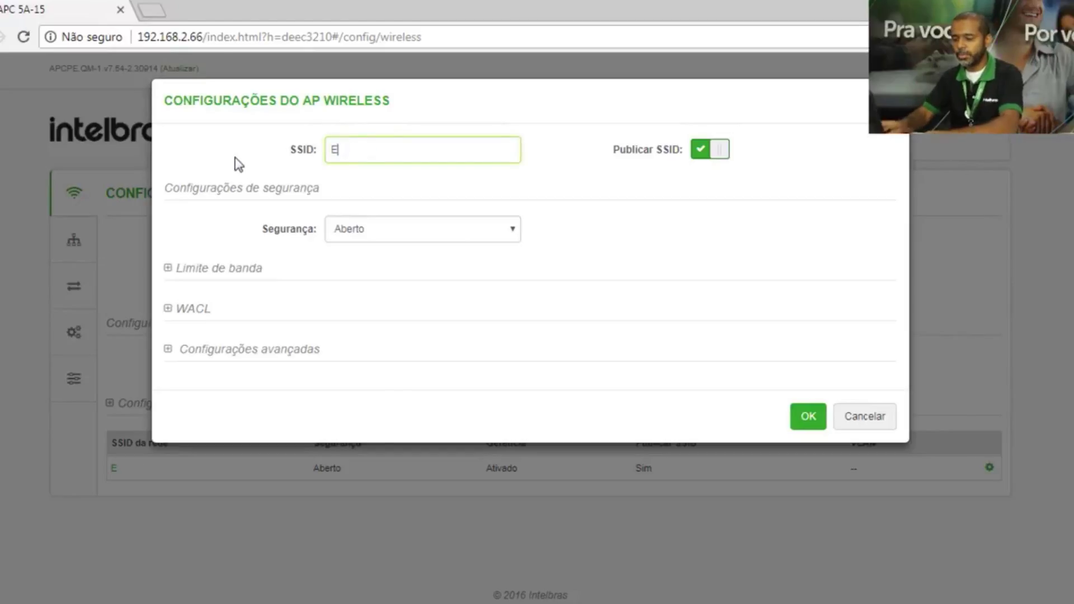
pyautogui.write('levador 1')
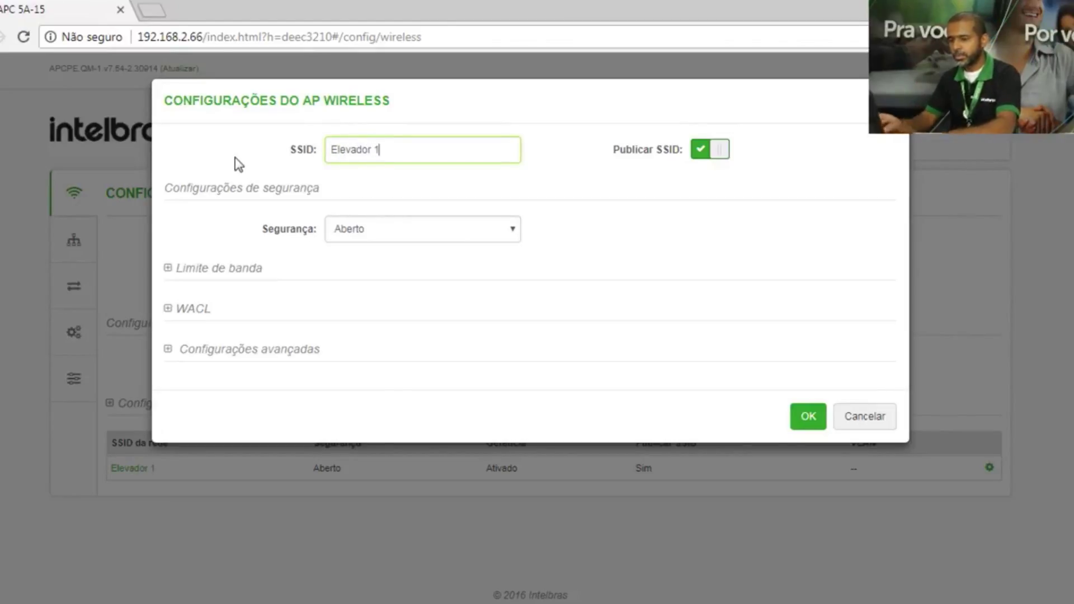
# - Set WPA/WPA2 security with a network password and confirm the network settings
pyautogui.click(427, 238)
pyautogui.click(403, 265)
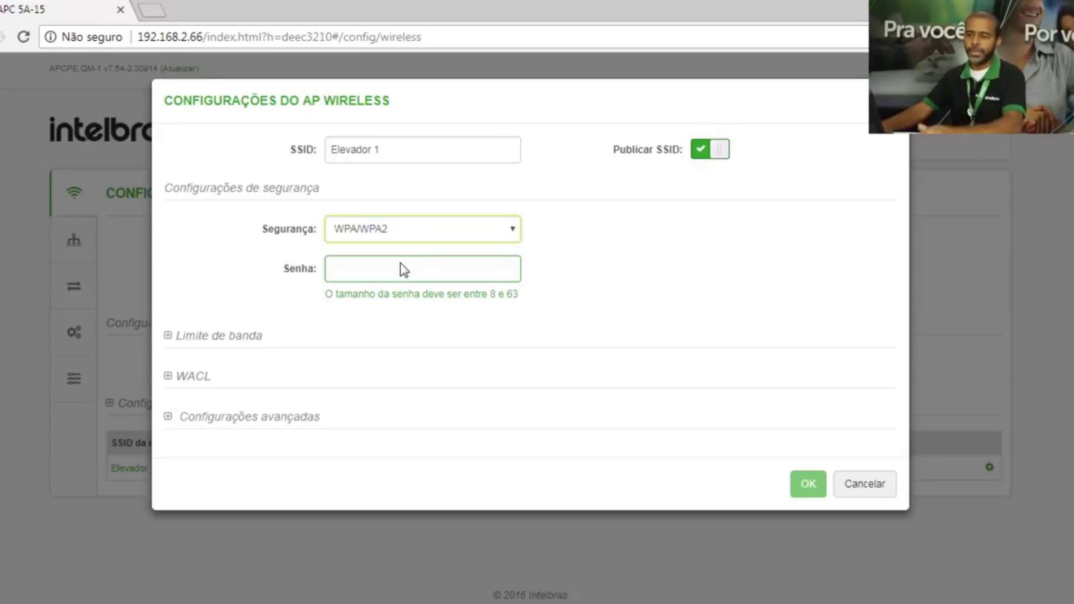
pyautogui.click(377, 267)
pyautogui.write('123456')
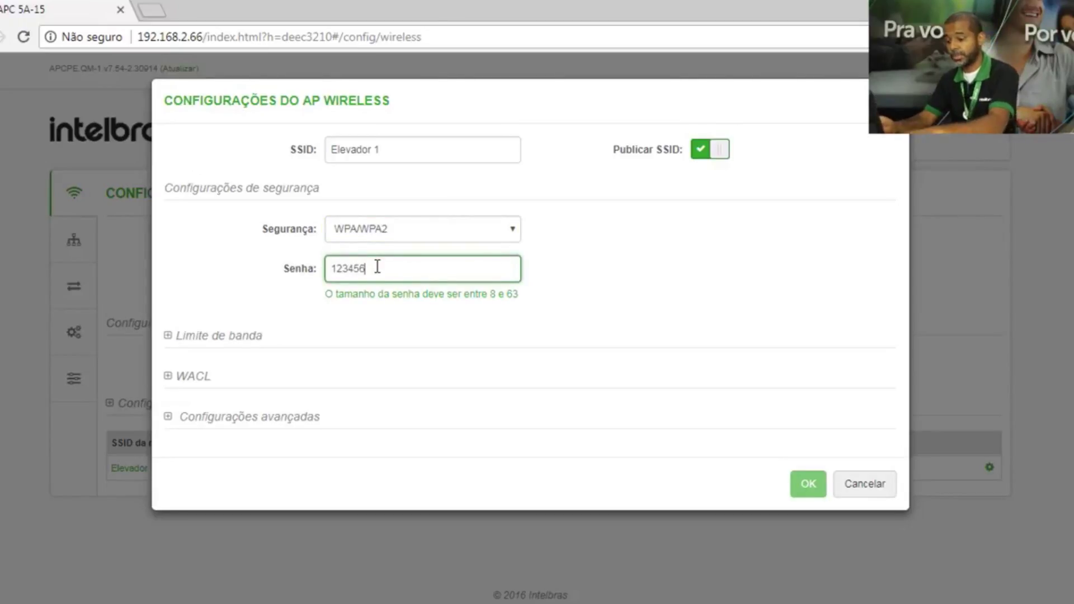
pyautogui.write('789')
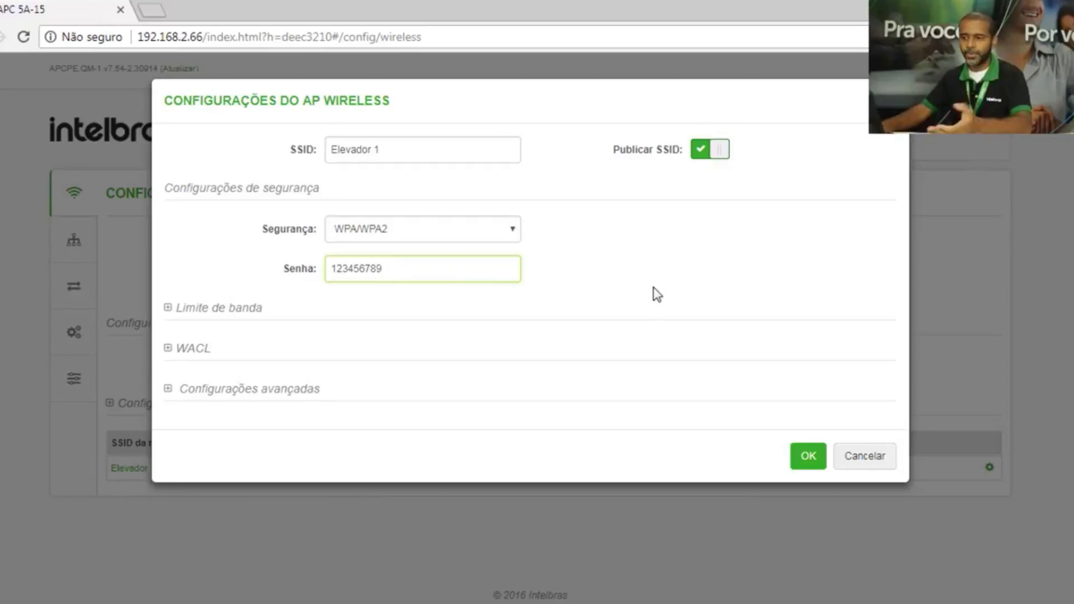
pyautogui.click(808, 458)
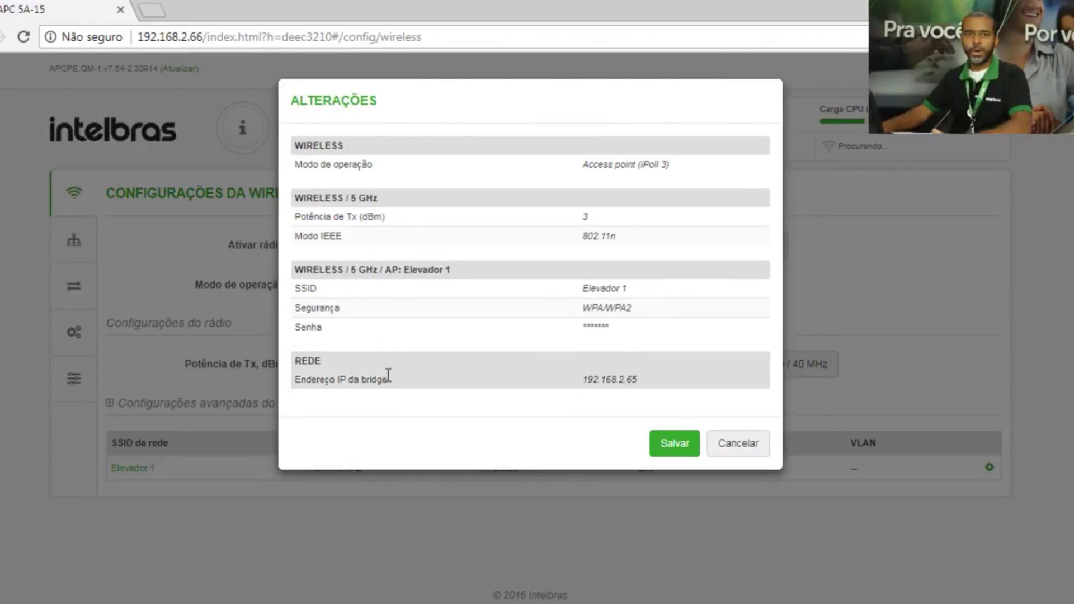
# - Save all pending changes so the radio reloads at 192.168.2.65
pyautogui.click(680, 444)
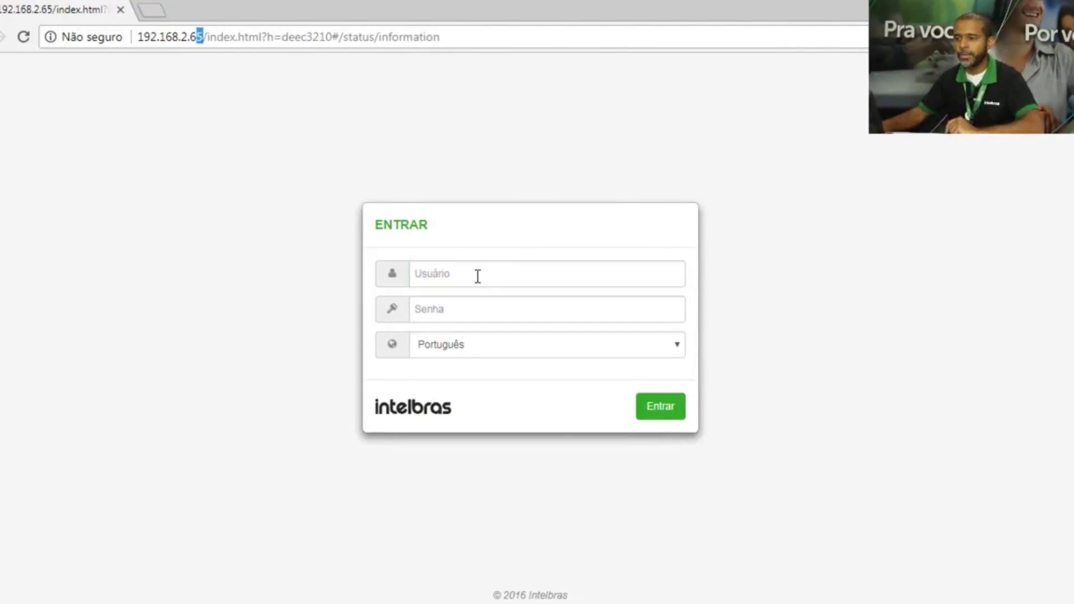
# - Enter the username and password on the login page at 192.168.2.65
pyautogui.click(478, 276)
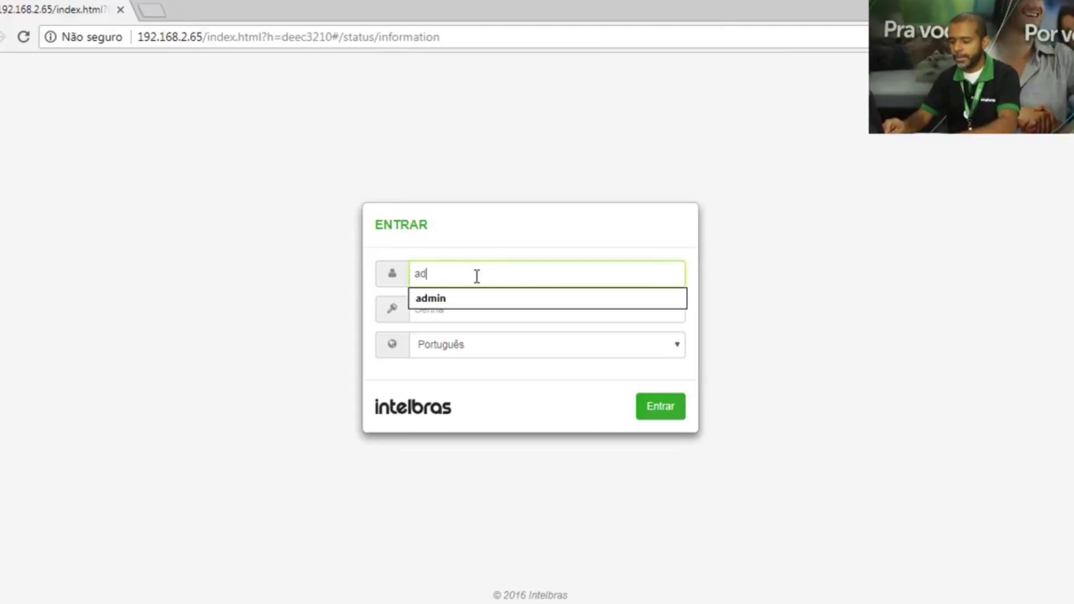
pyautogui.write('admin')
pyautogui.press('Tab')
pyautogui.write('ad')
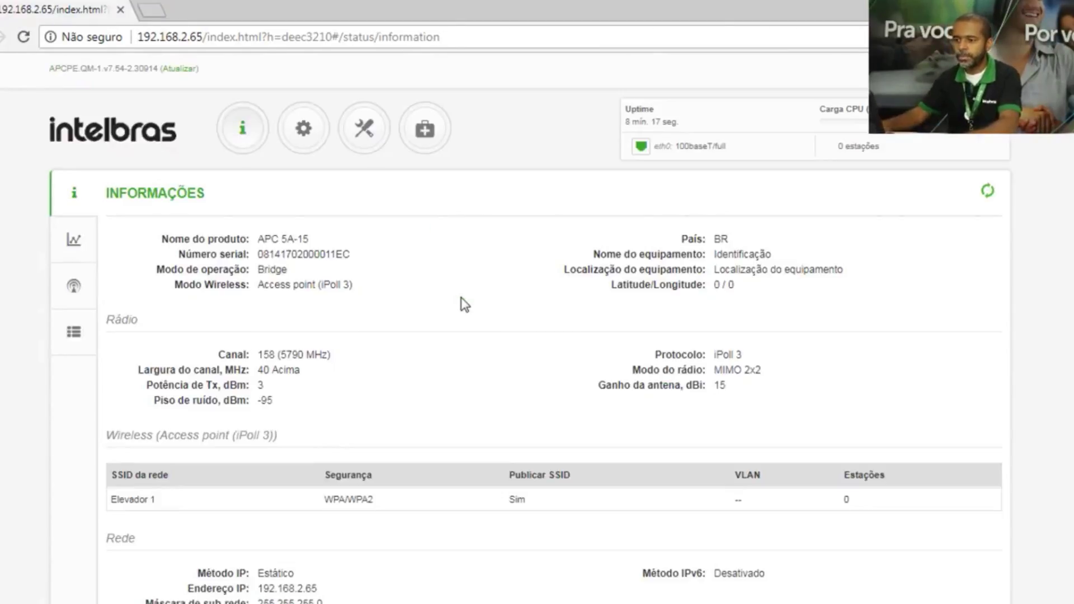
# - In the wireless Canal list, uncheck all channels and tick only 163 (5815 MHz)
pyautogui.click(301, 140)
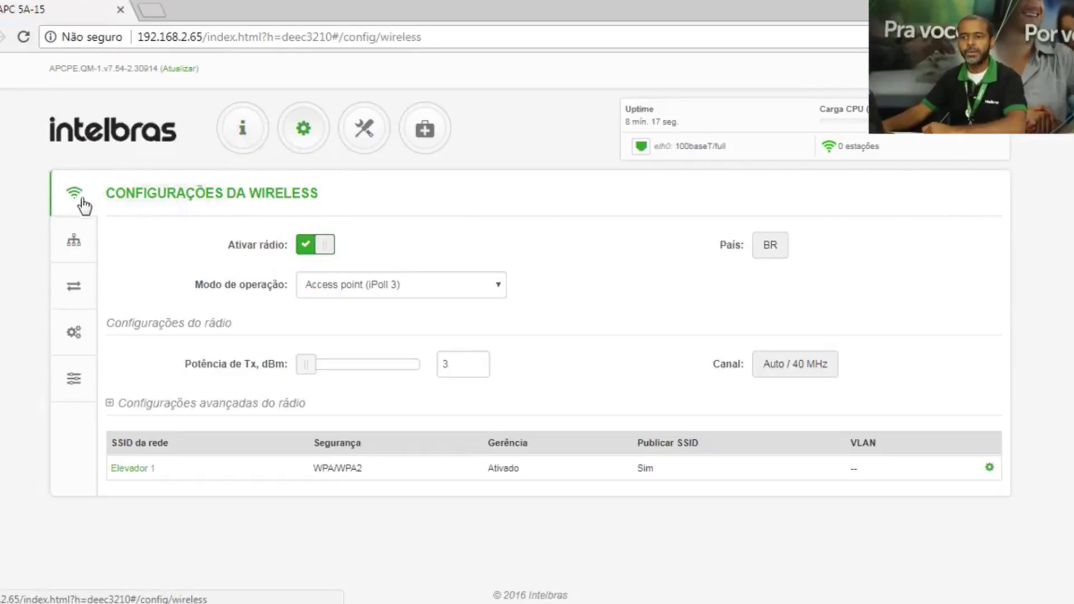
pyautogui.click(811, 369)
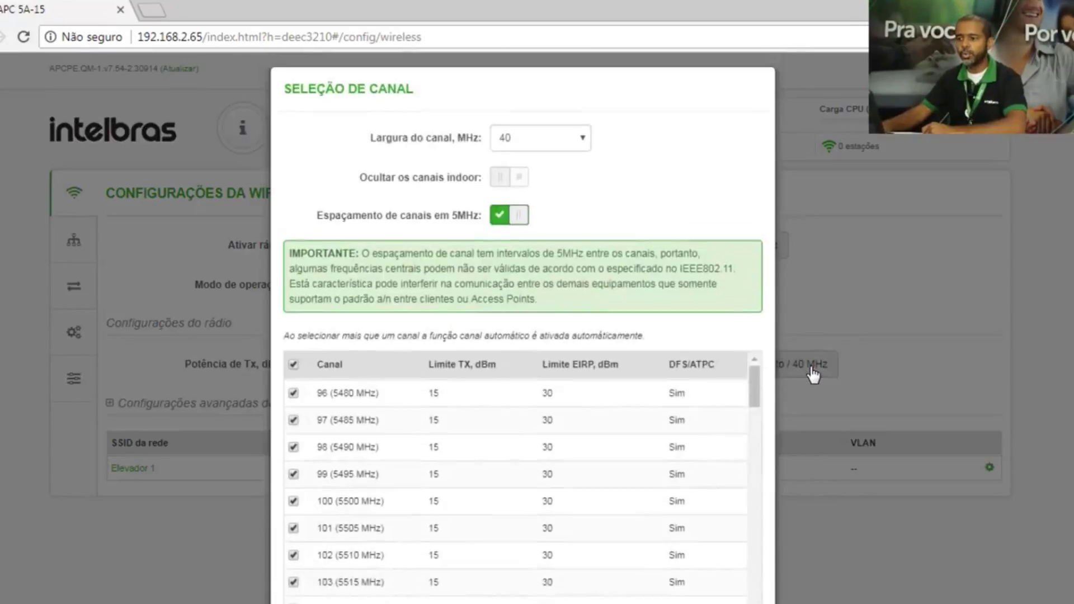
pyautogui.scroll(-1, 396, 446)
pyautogui.scroll(1, 395, 446)
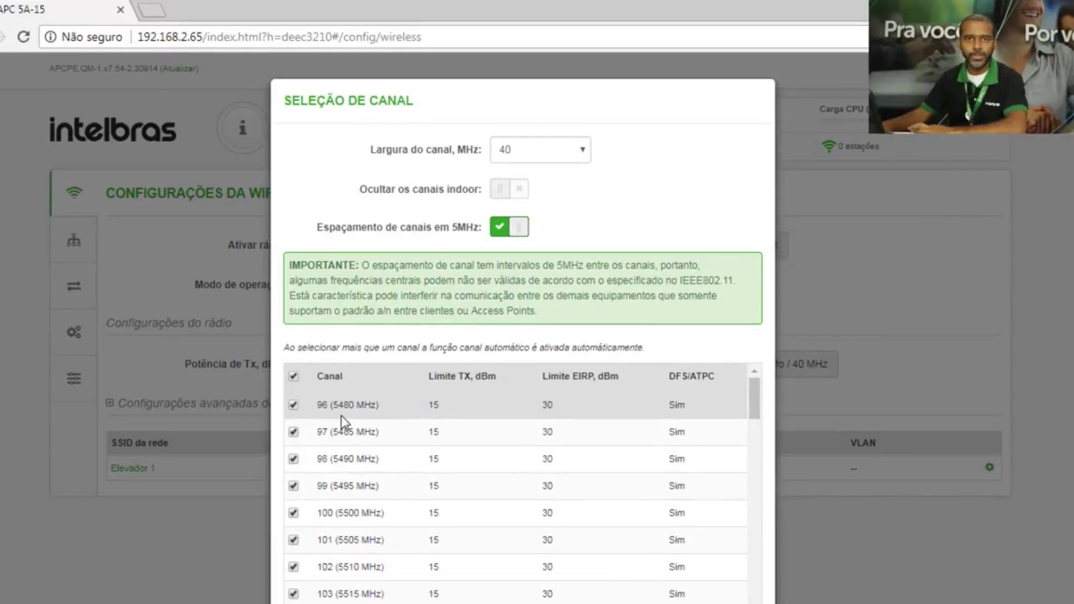
pyautogui.click(293, 378)
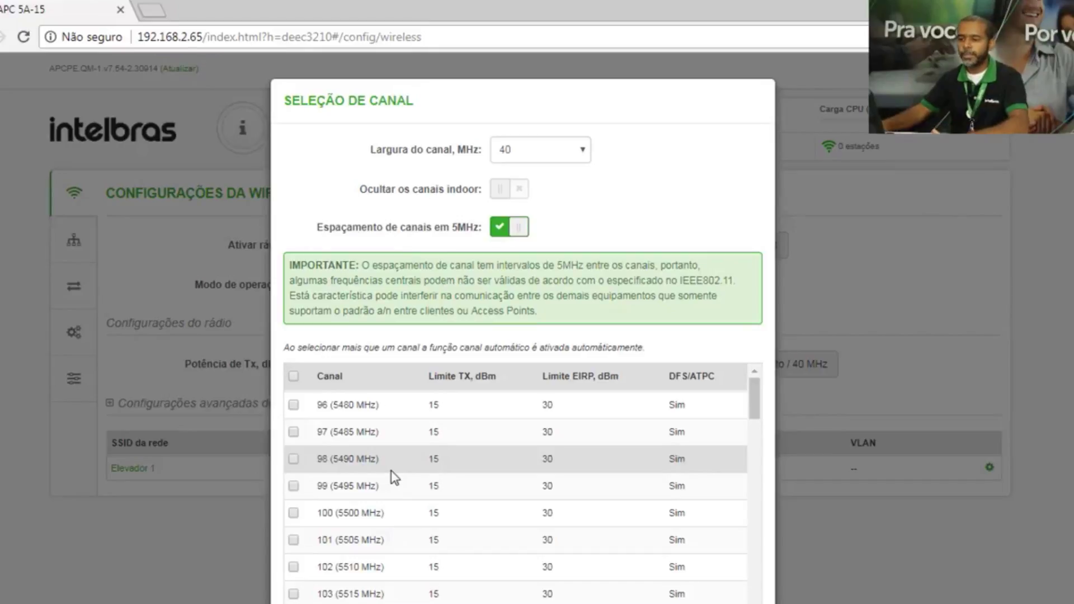
pyautogui.scroll(-15, 391, 471)
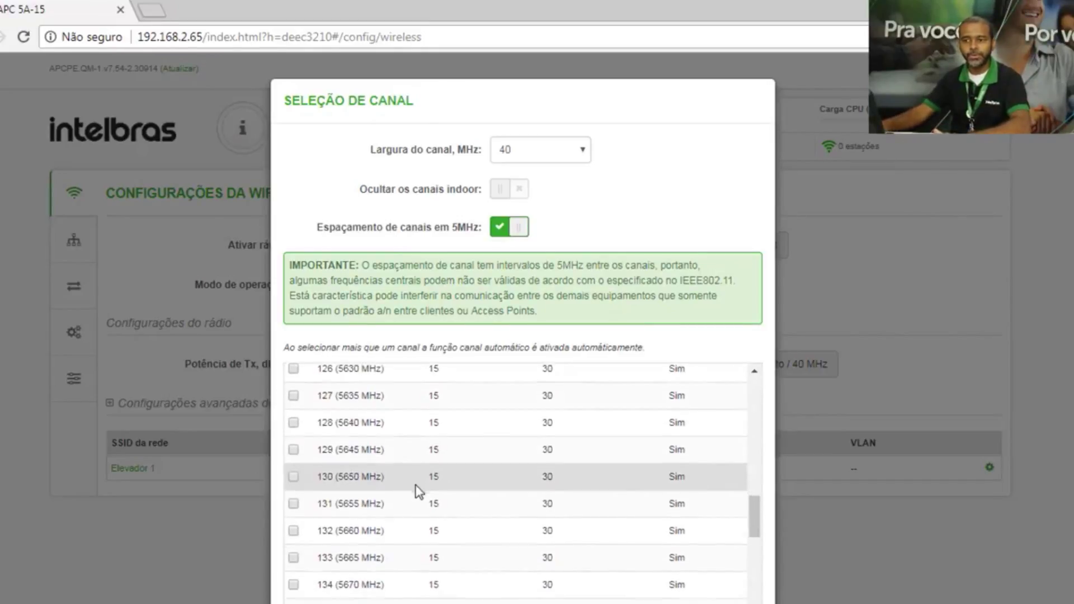
pyautogui.scroll(-16, 416, 491)
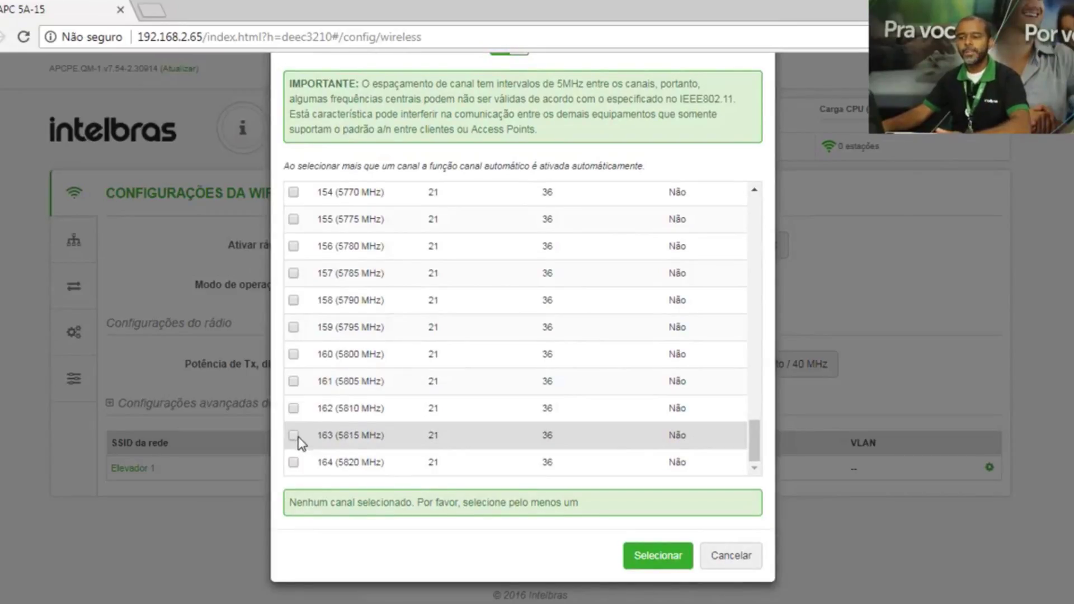
pyautogui.click(294, 436)
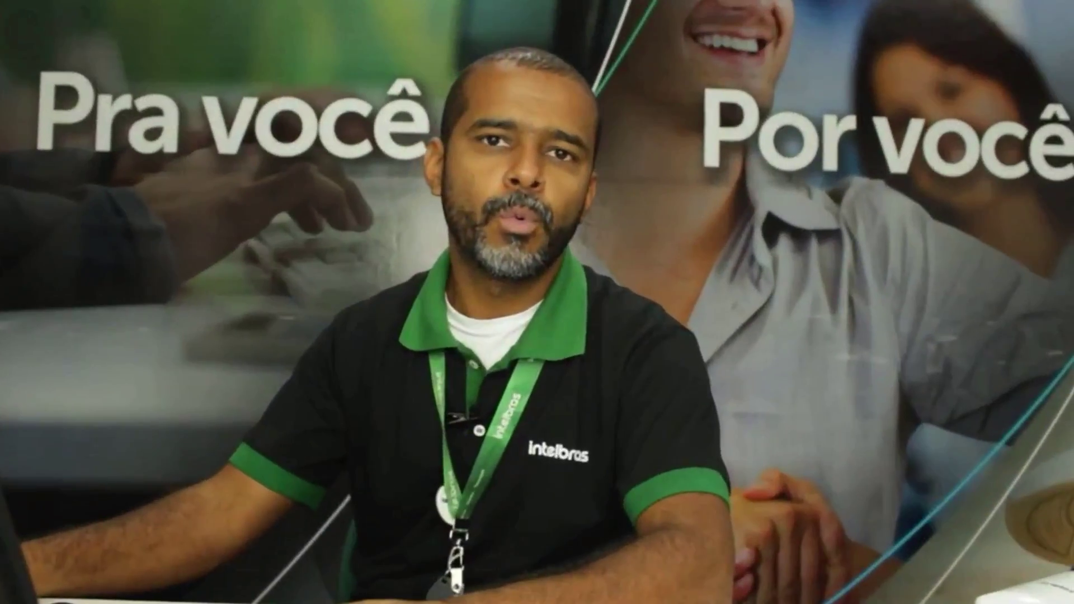
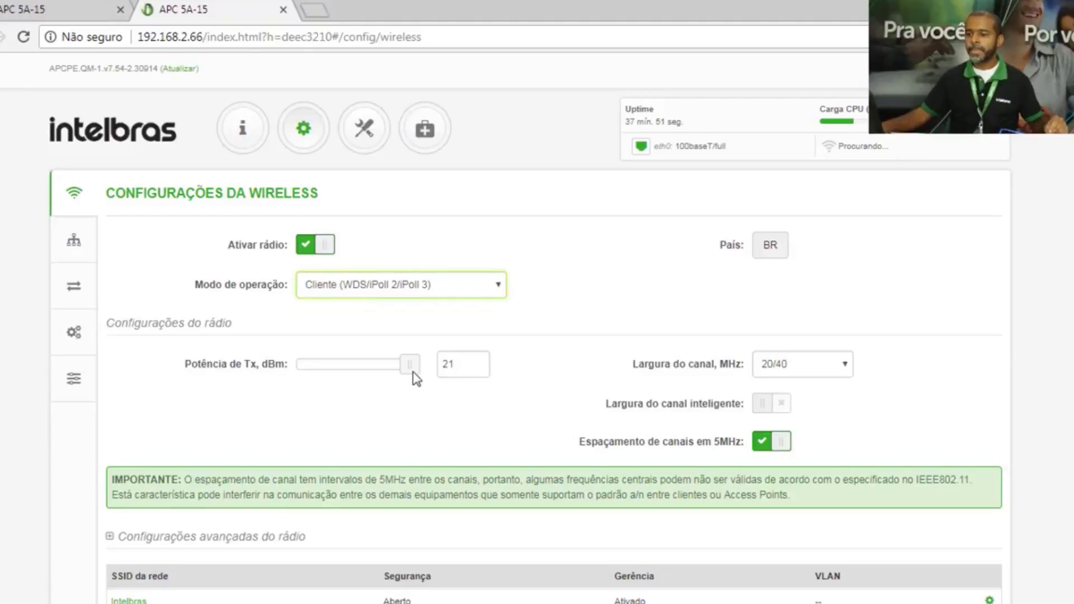
# - Drag Potência de Tx down to 3 dBm on the wireless page, keeping Cliente mode
pyautogui.moveTo(411, 366); pyautogui.dragTo(306, 365)
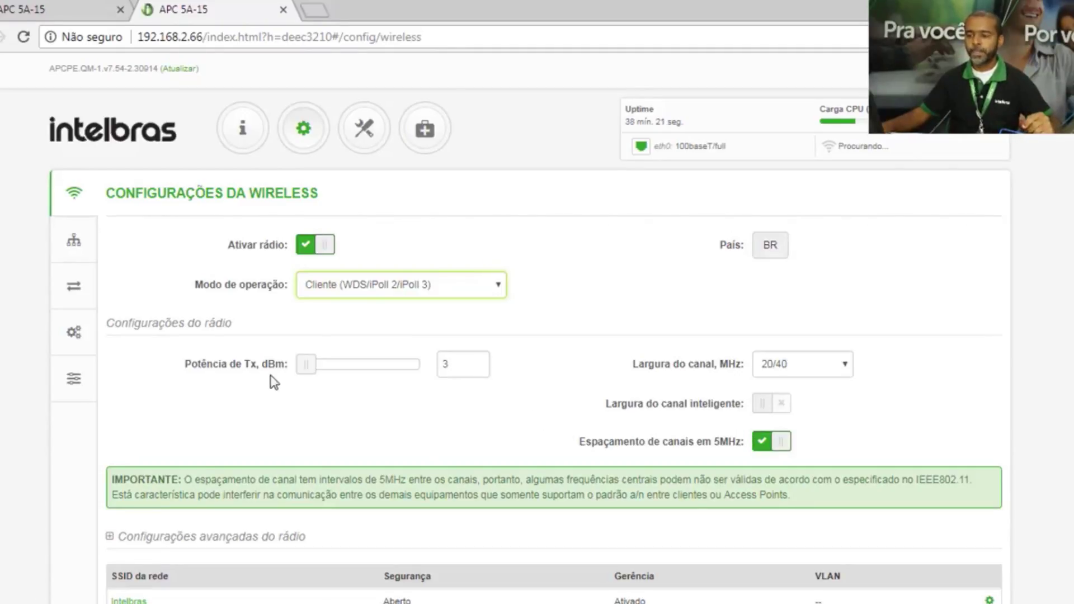
pyautogui.click(410, 432)
pyautogui.scroll(-1, 350, 398)
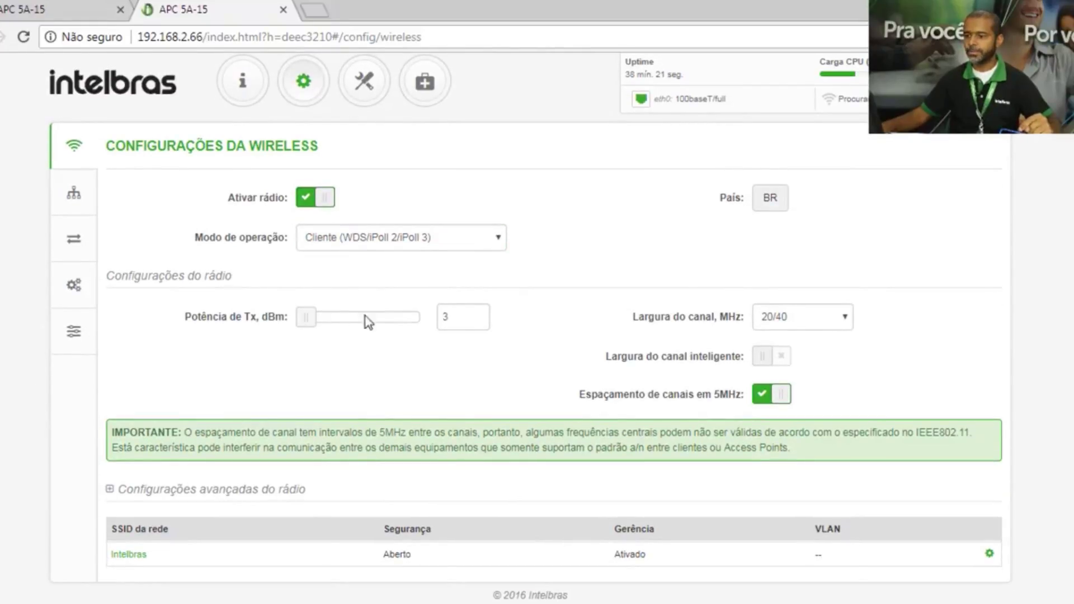
pyautogui.scroll(1, 319, 372)
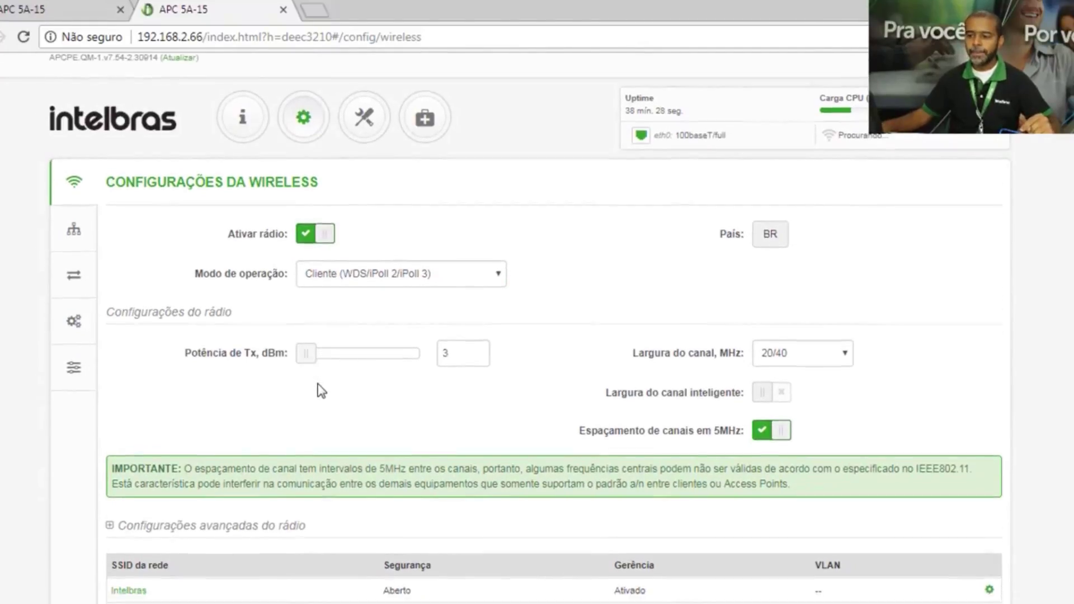
pyautogui.scroll(-1, 302, 425)
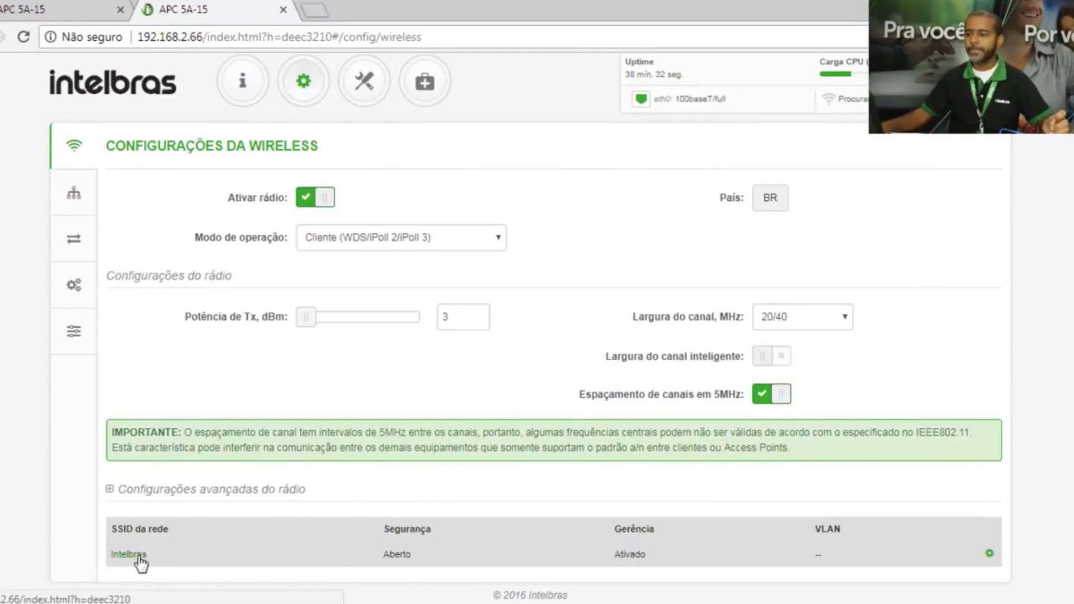
# - Pick Elevador 1 from the site scan results as the client SSID
pyautogui.click(139, 555)
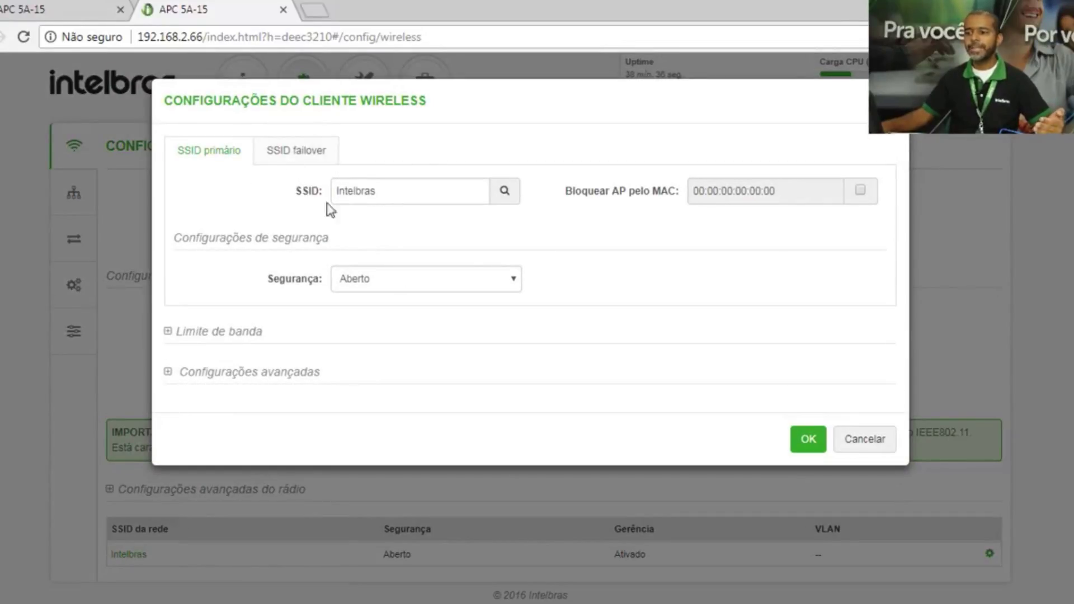
pyautogui.click(505, 192)
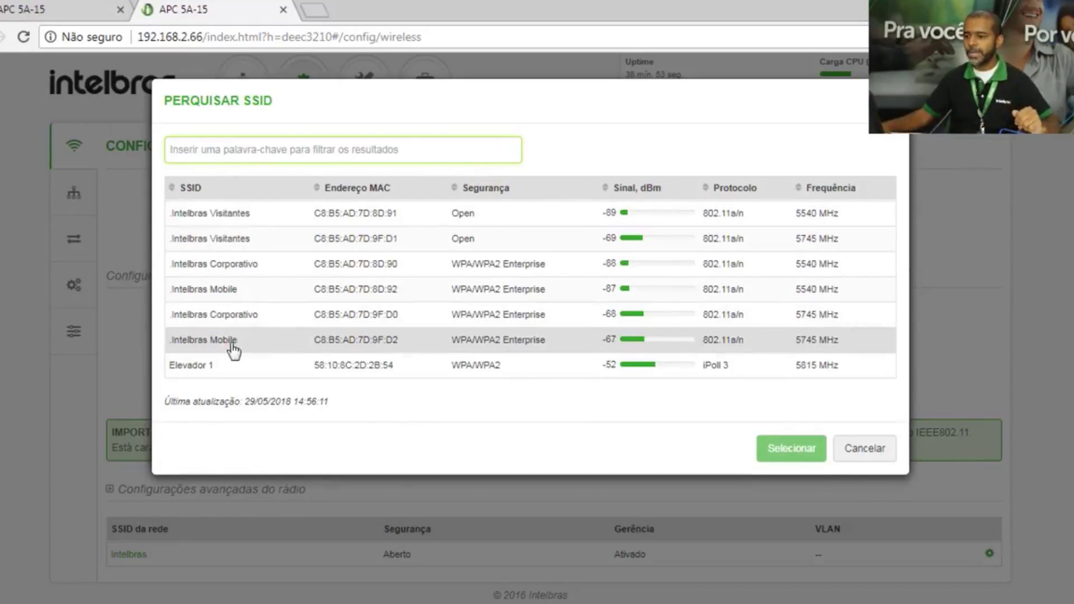
pyautogui.click(208, 372)
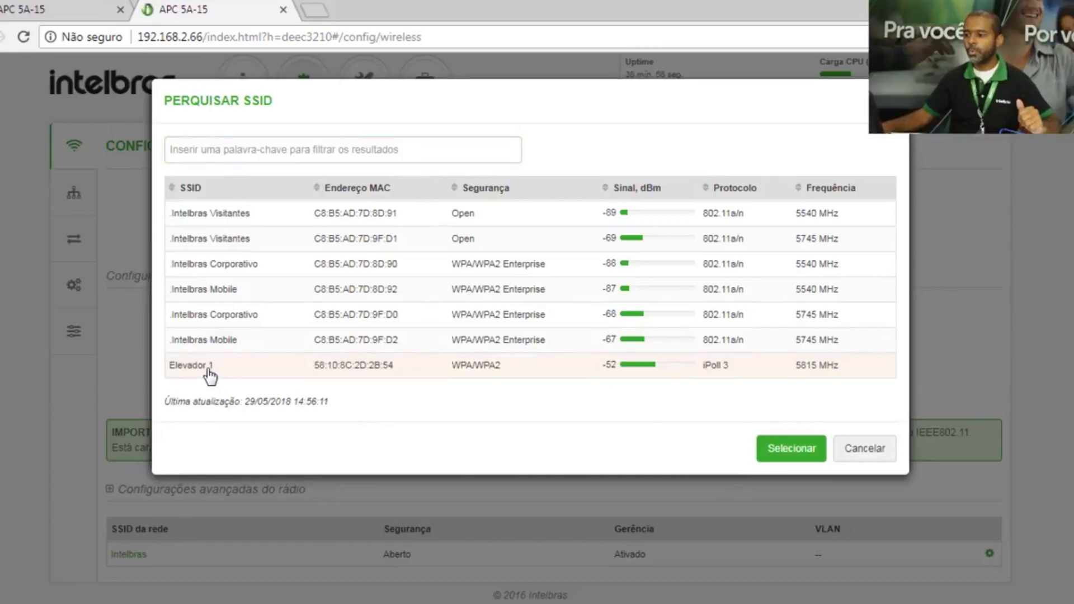
pyautogui.click(809, 450)
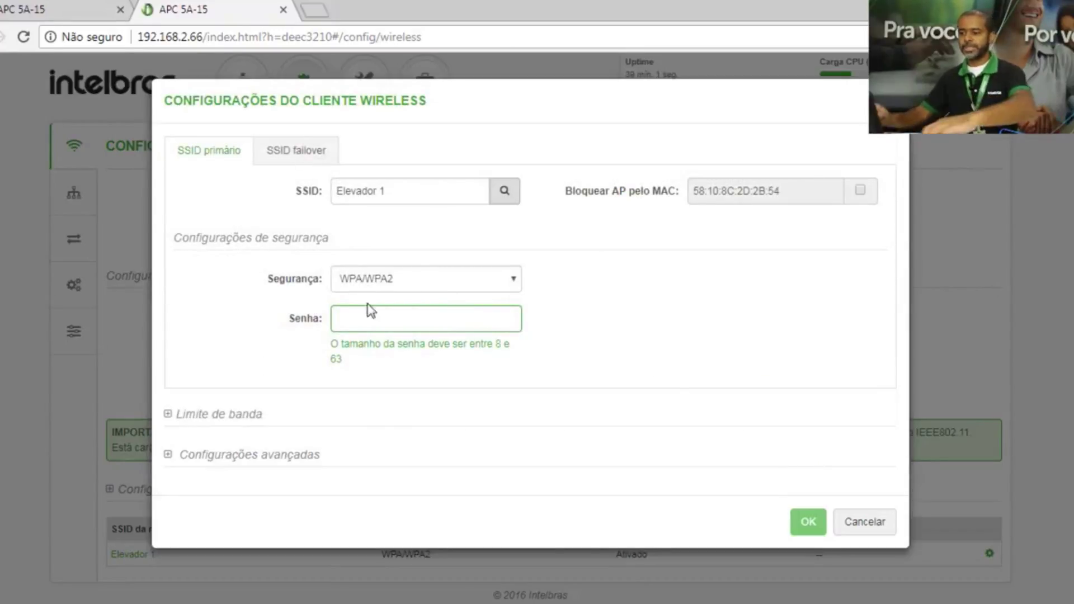
# - Enter the Elevador 1 network password in Senha and confirm the client settings with OK
pyautogui.click(376, 320)
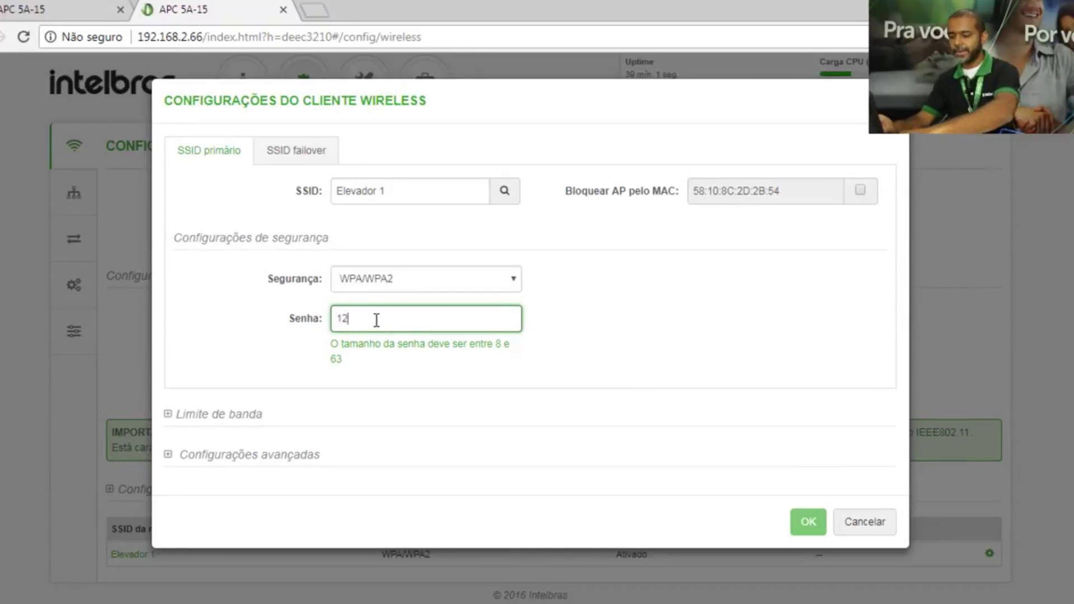
pyautogui.write('123456789')
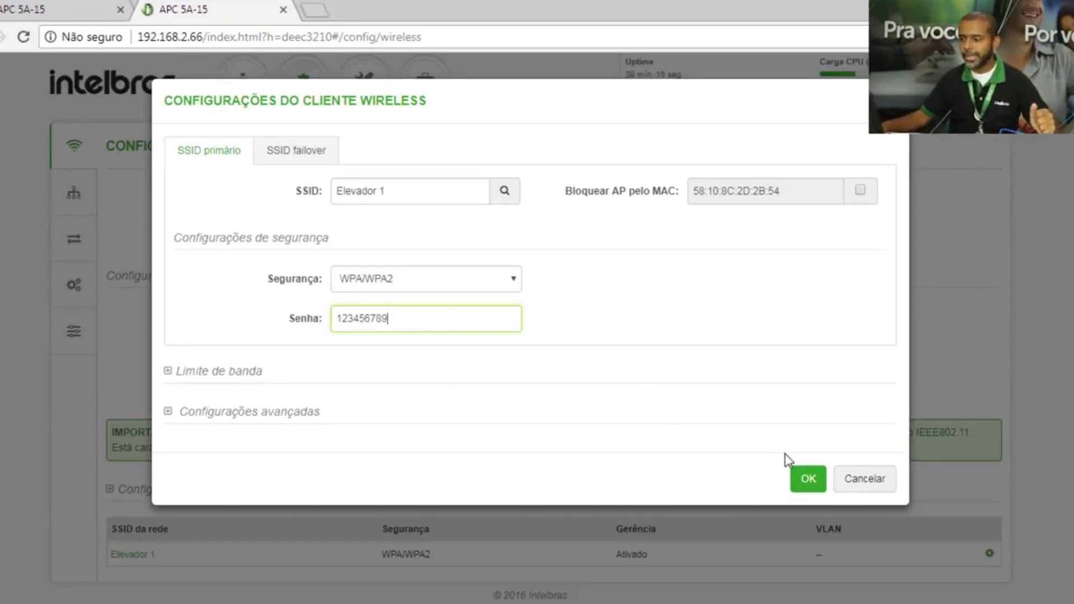
pyautogui.click(808, 480)
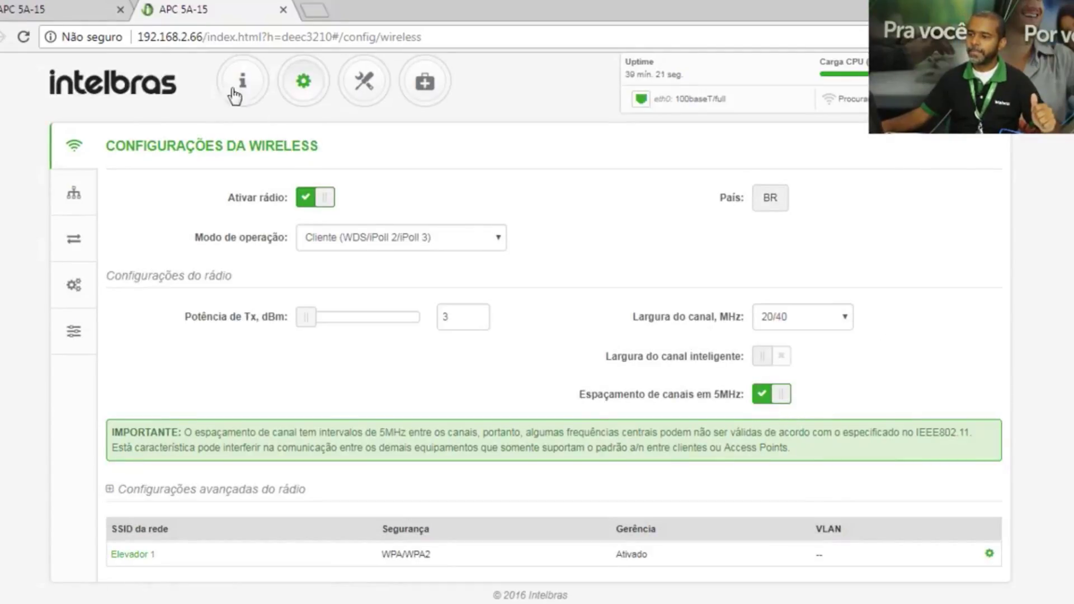
# - Review the pending ALTERAÇÕES and save them so the radio reloads at 192.168.2.67
pyautogui.scroll(1, 965, 181)
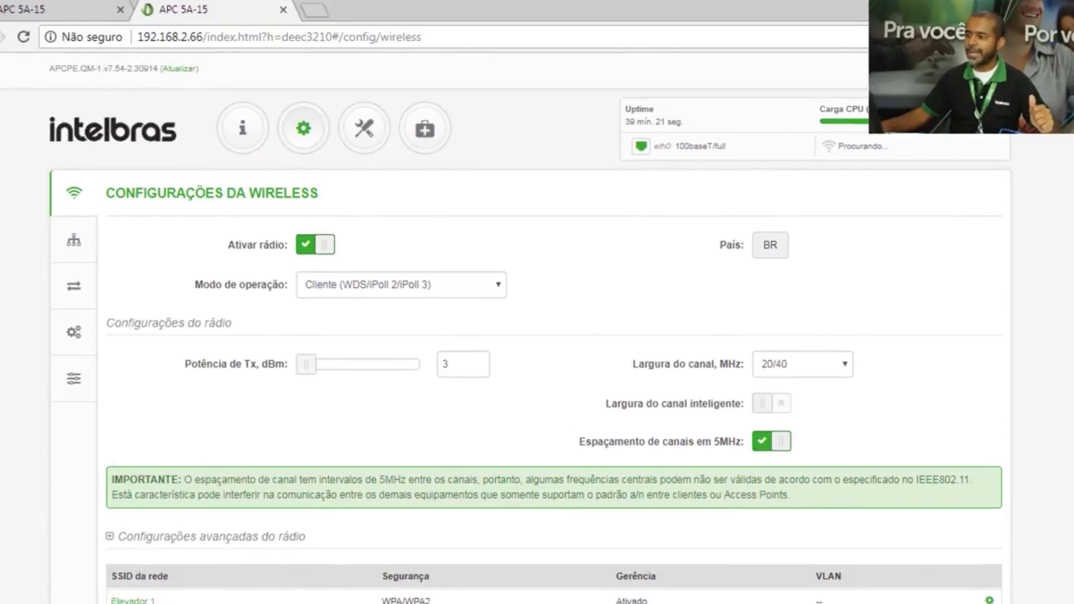
pyautogui.click(965, 69)
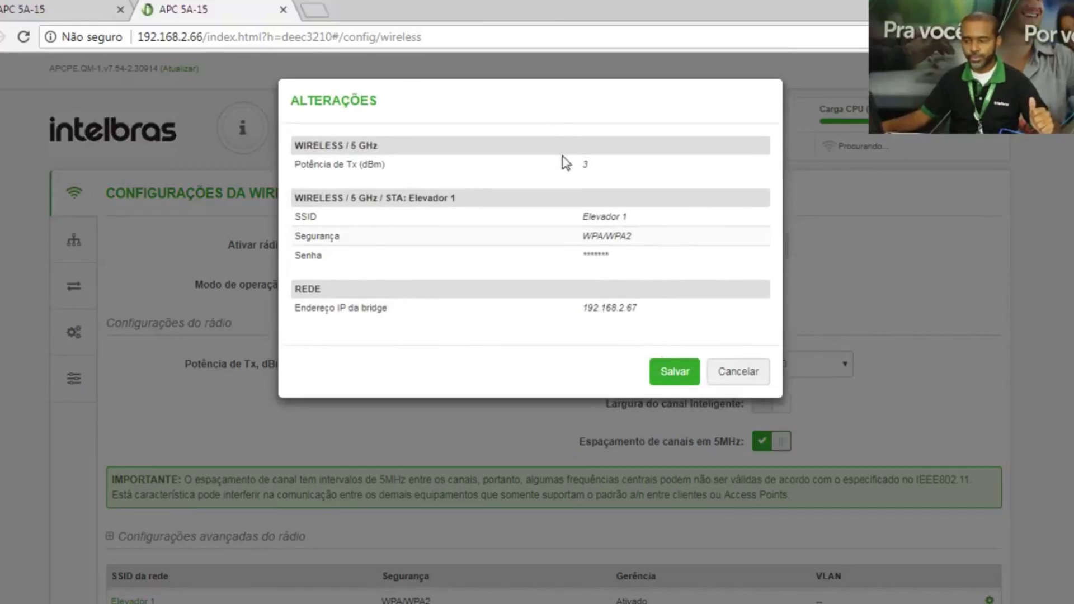
pyautogui.click(674, 374)
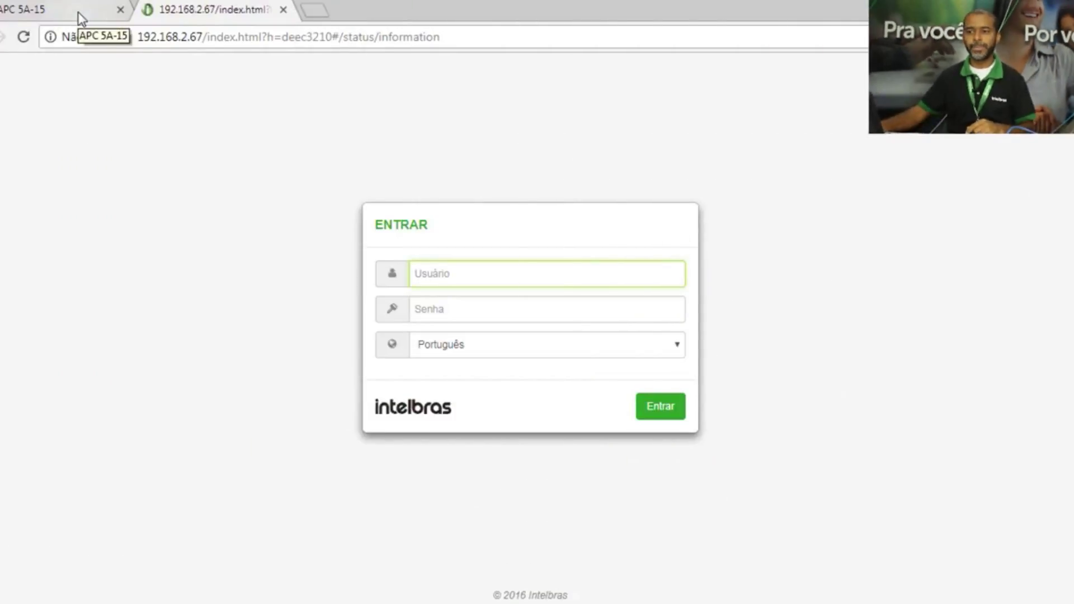
# - Refresh the 192.168.2.65 tab, then bring up the 192.168.2.67 login page
pyautogui.click(30, 9)
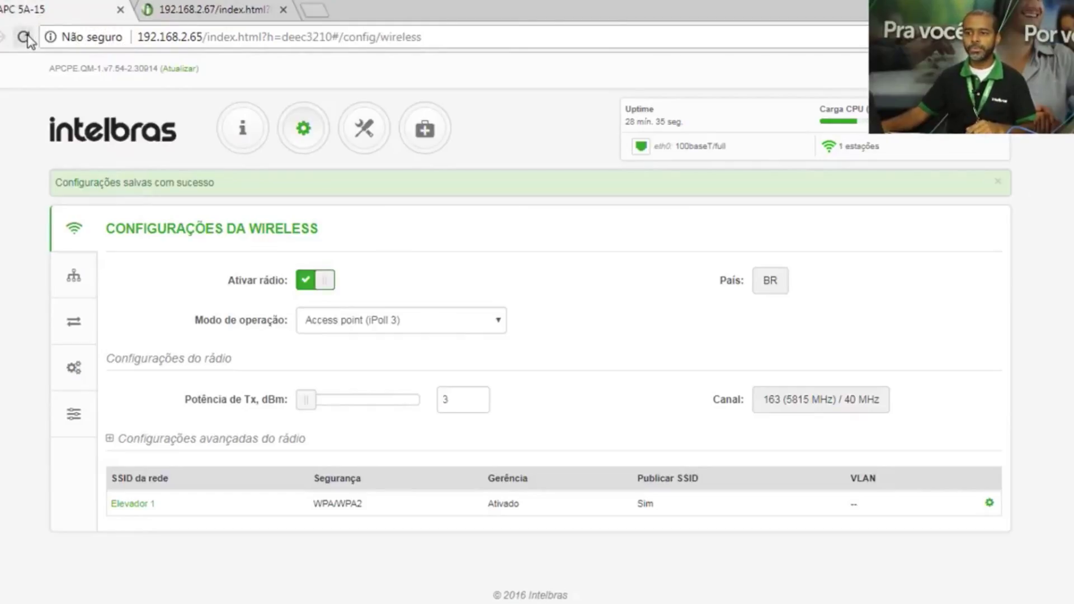
pyautogui.click(23, 36)
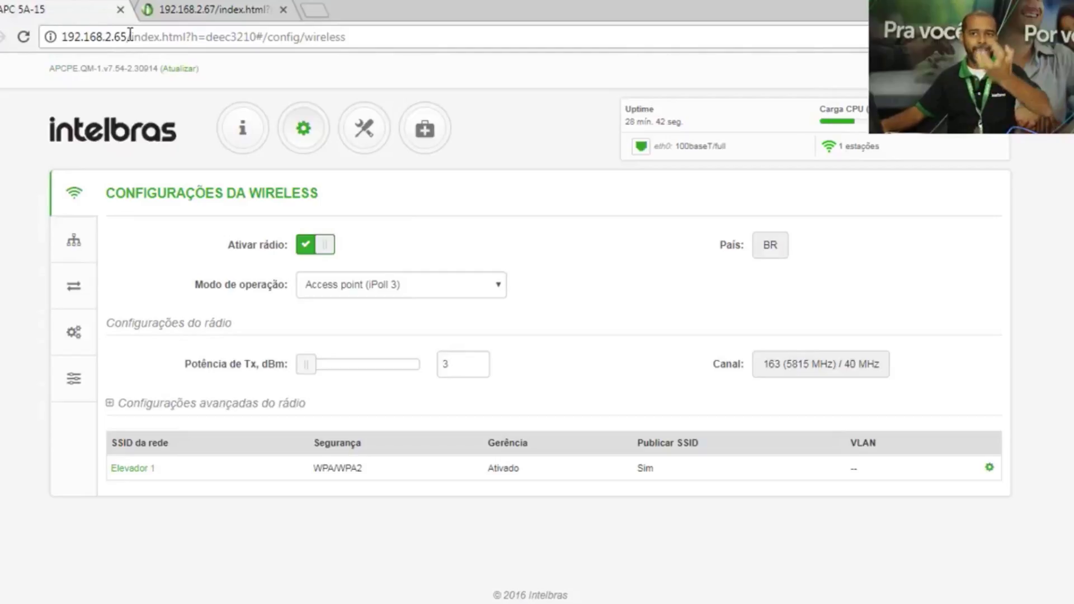
pyautogui.click(185, 9)
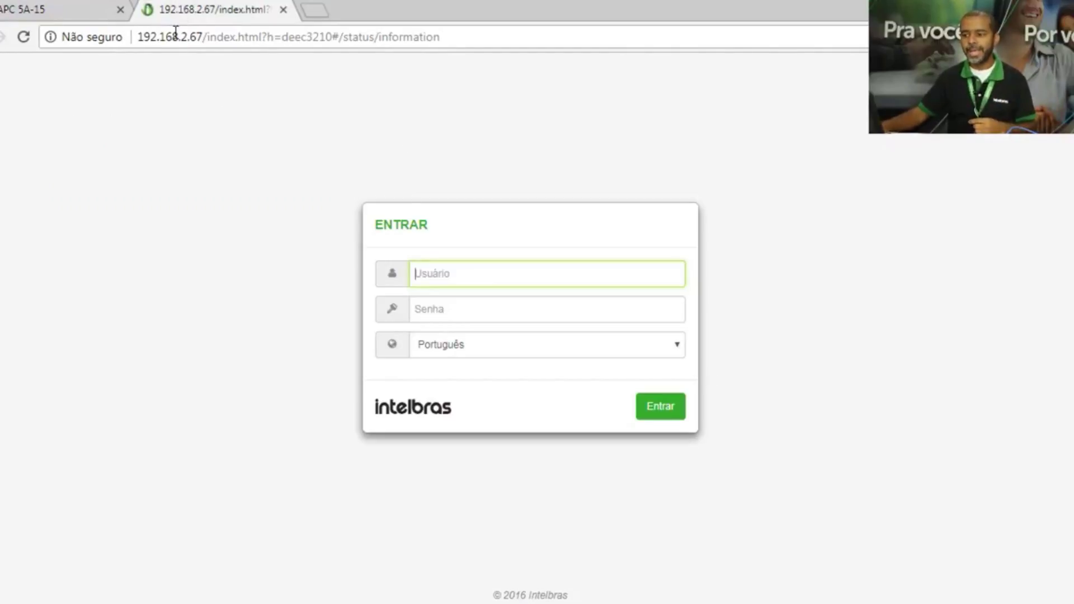
# - Log in at 192.168.2.67 with the admin username and password
pyautogui.click(446, 274)
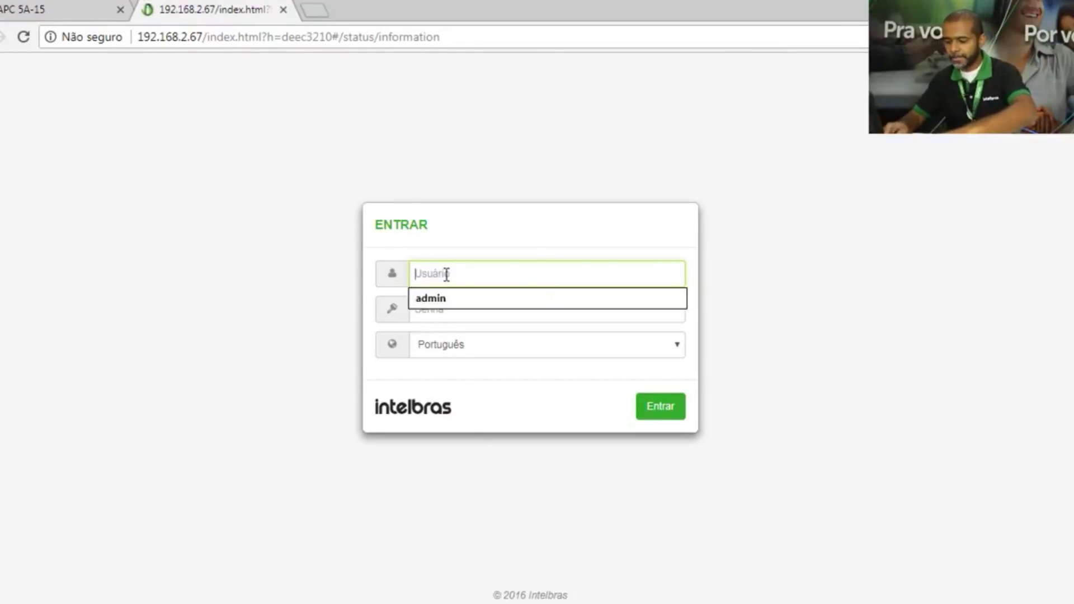
pyautogui.write('admin')
pyautogui.press('Tab')
pyautogui.write('ad')
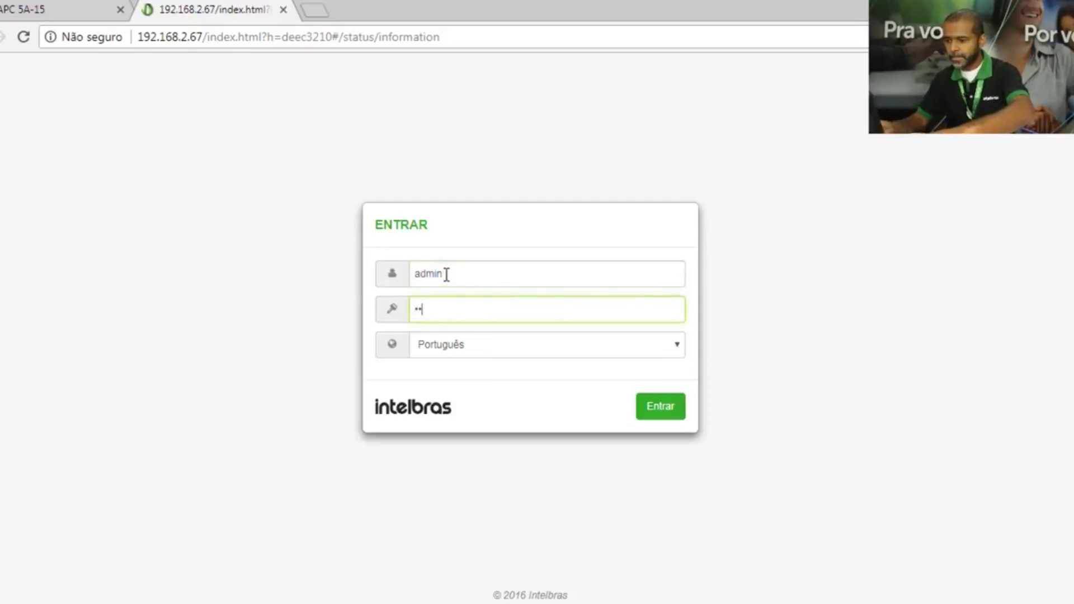
pyautogui.write('min12')
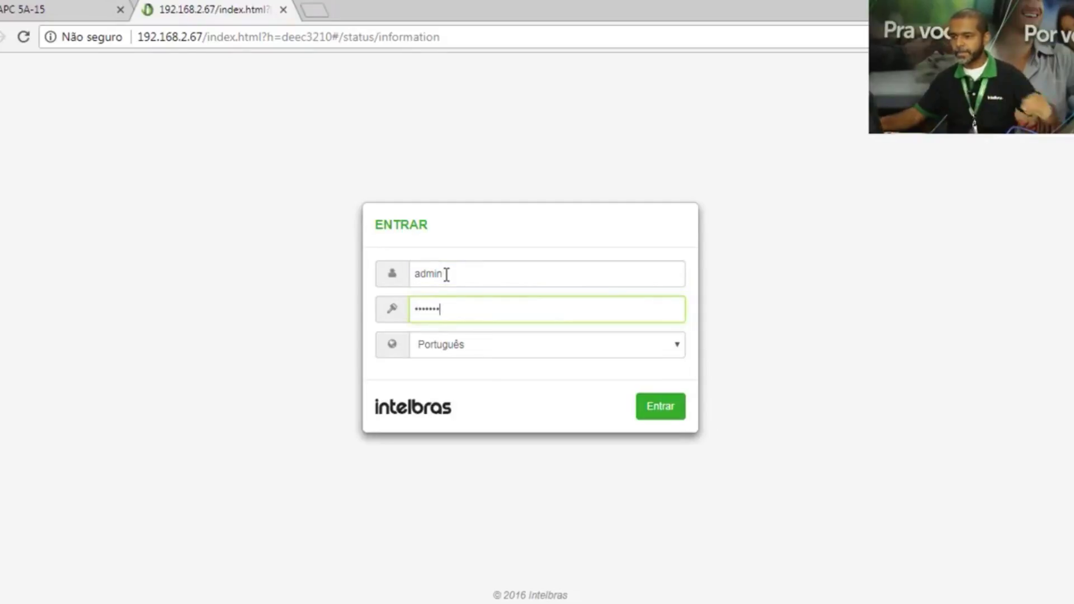
pyautogui.press('Return')
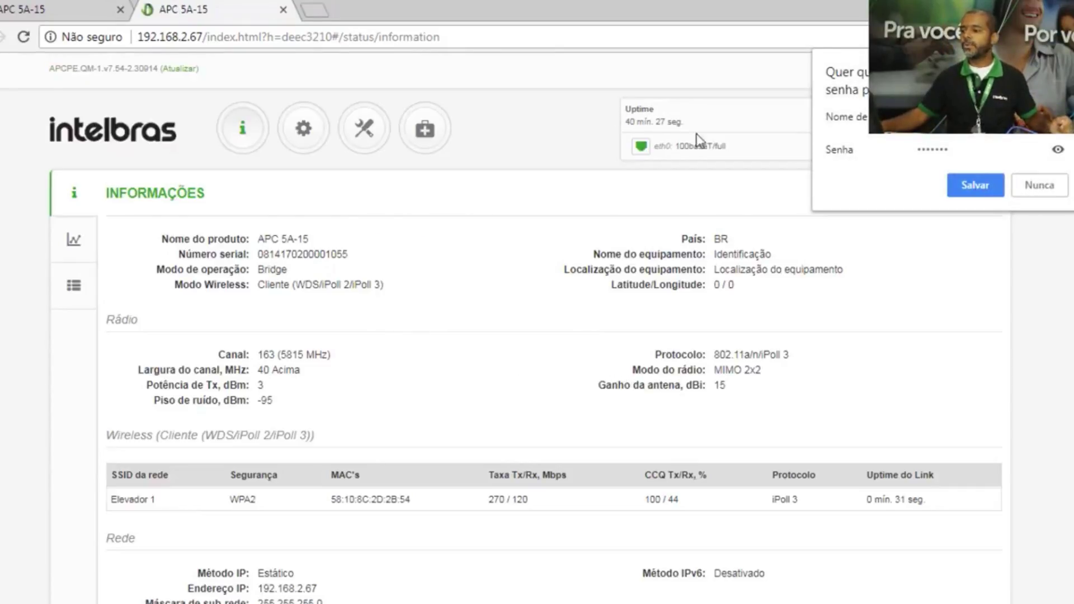
# - Decline Chrome's offer to save the password and bring up the Windows Start menu
pyautogui.click(1039, 186)
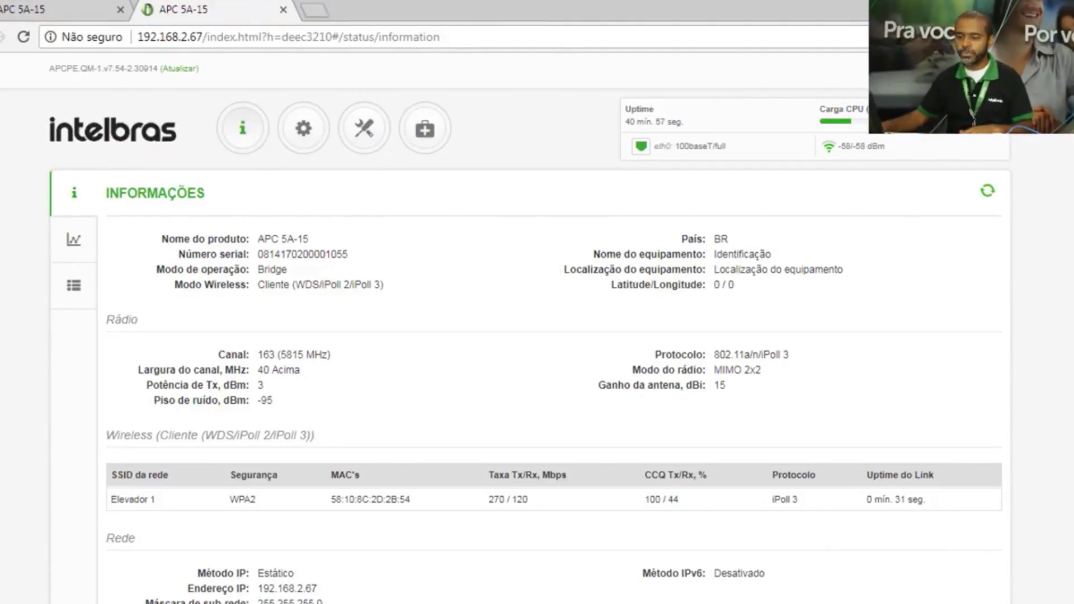
pyautogui.press('super')
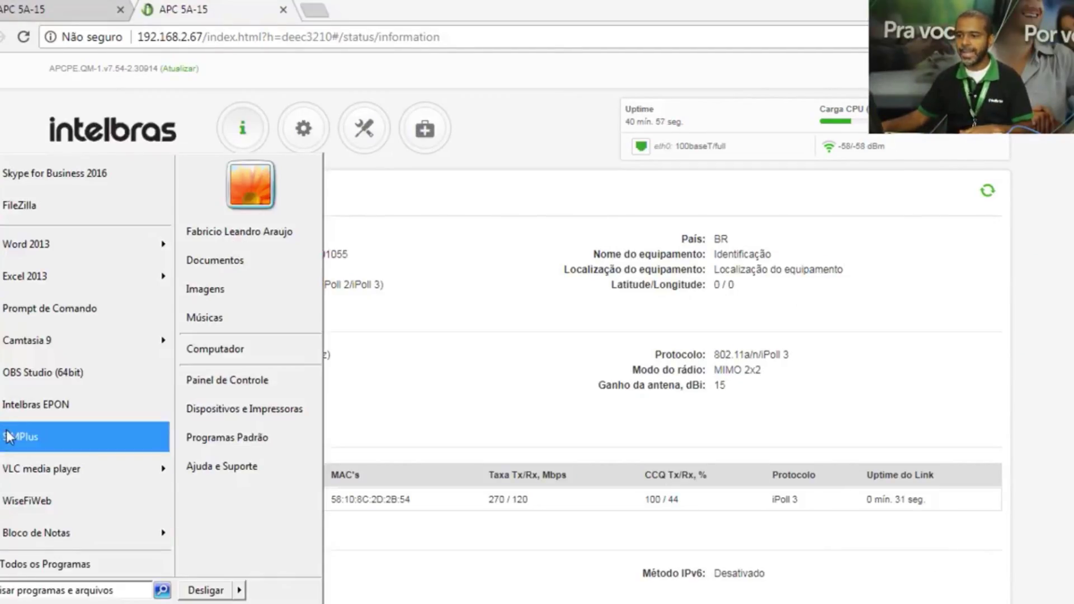
# - Launch SIM Plus and sign in with the account password
pyautogui.click(12, 439)
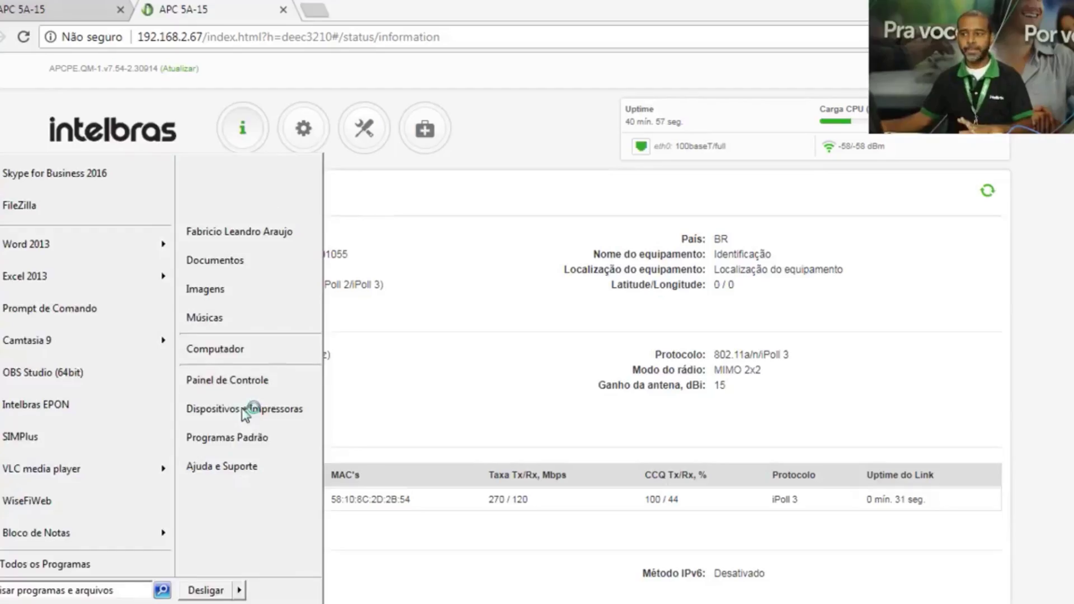
pyautogui.click(521, 285)
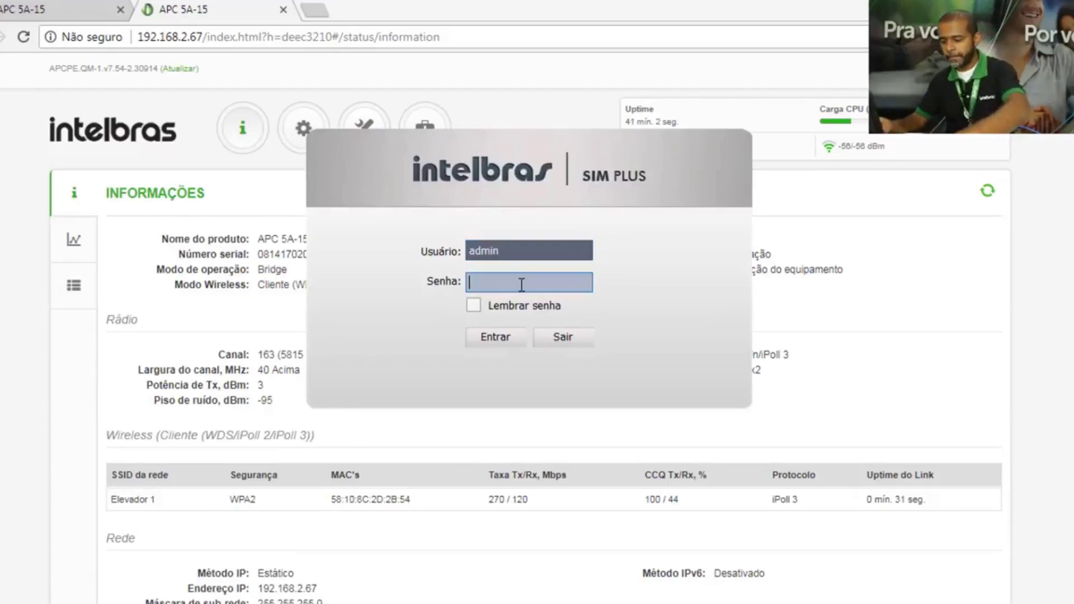
pyautogui.write('admin')
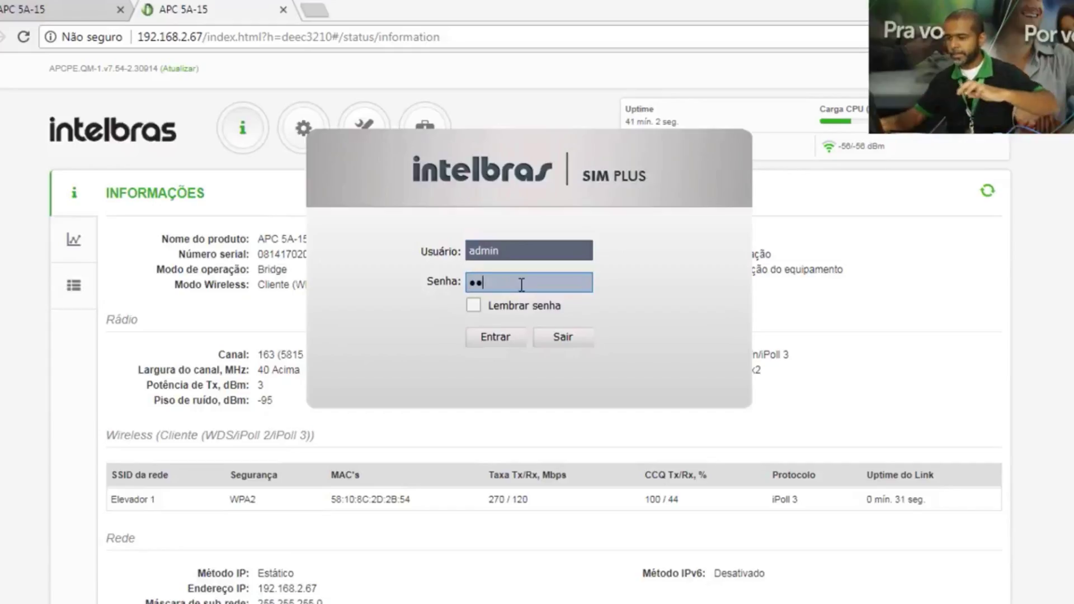
pyautogui.press('Return')
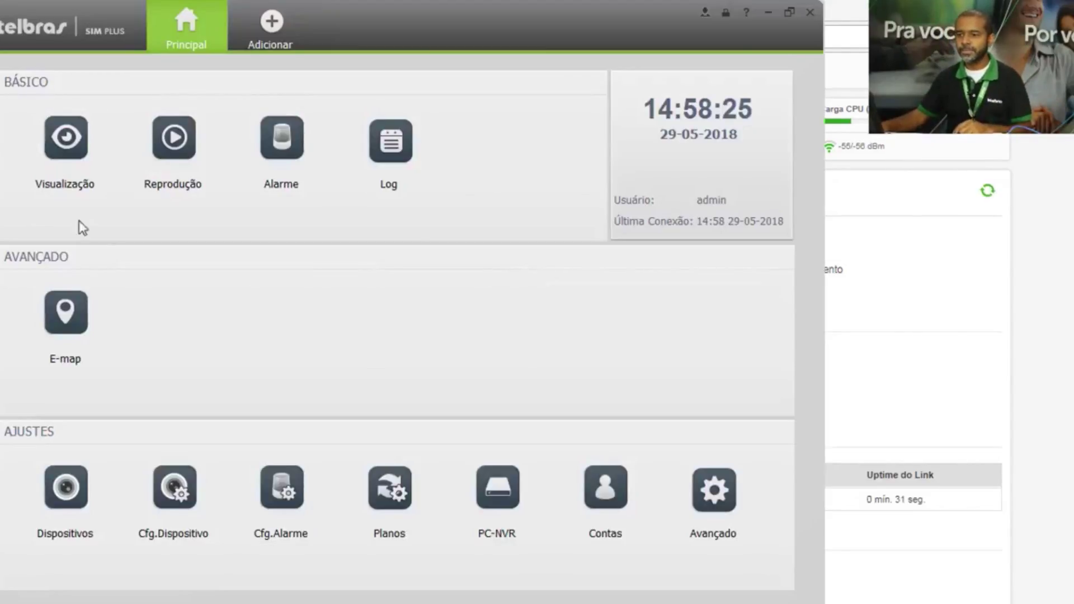
# - Play camera 192.168.1.108 from Grupo Padrão in Visualização using the single-pane layout
pyautogui.click(79, 145)
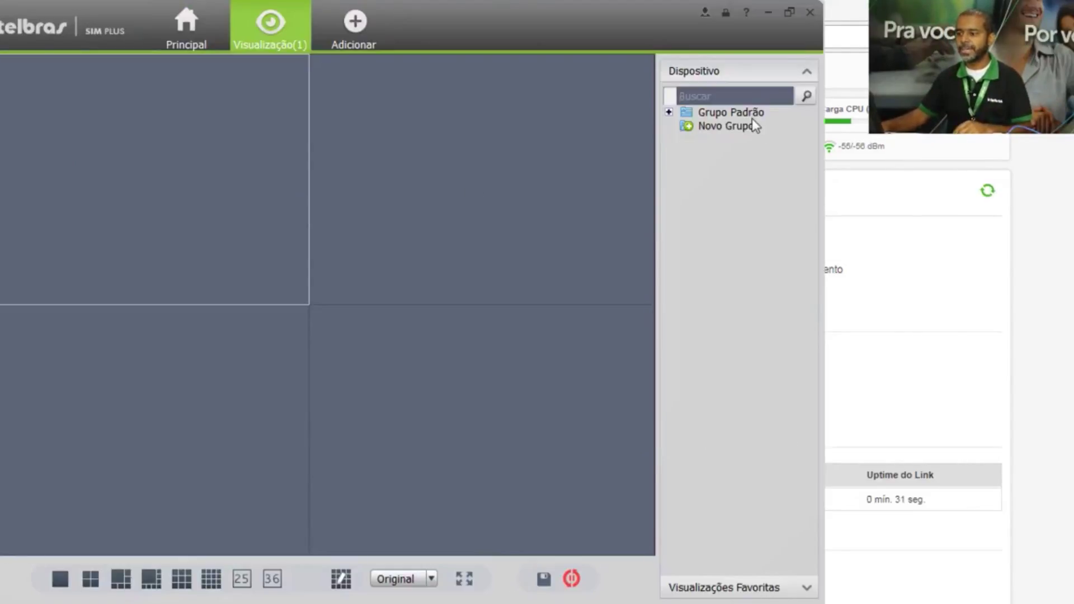
pyautogui.click(669, 112)
pyautogui.click(716, 127)
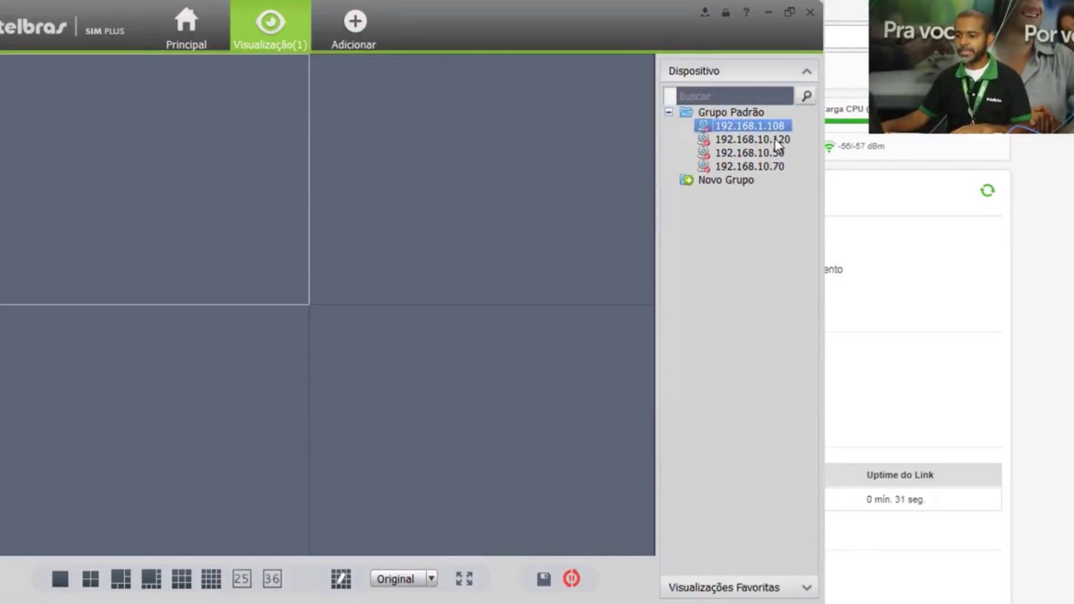
pyautogui.hotkey('alt', 'Tab')
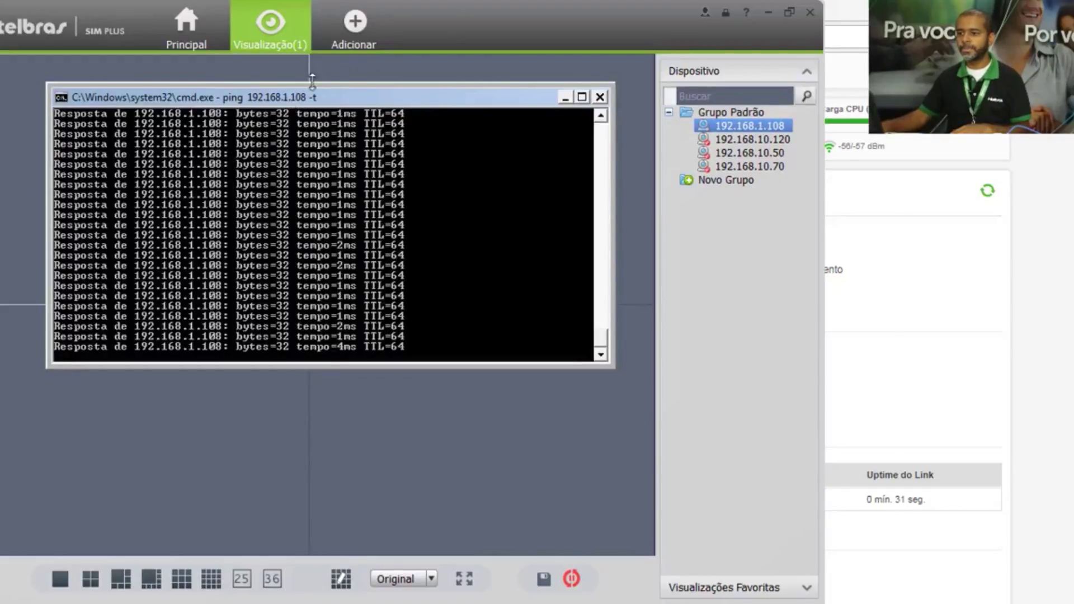
pyautogui.click(487, 13)
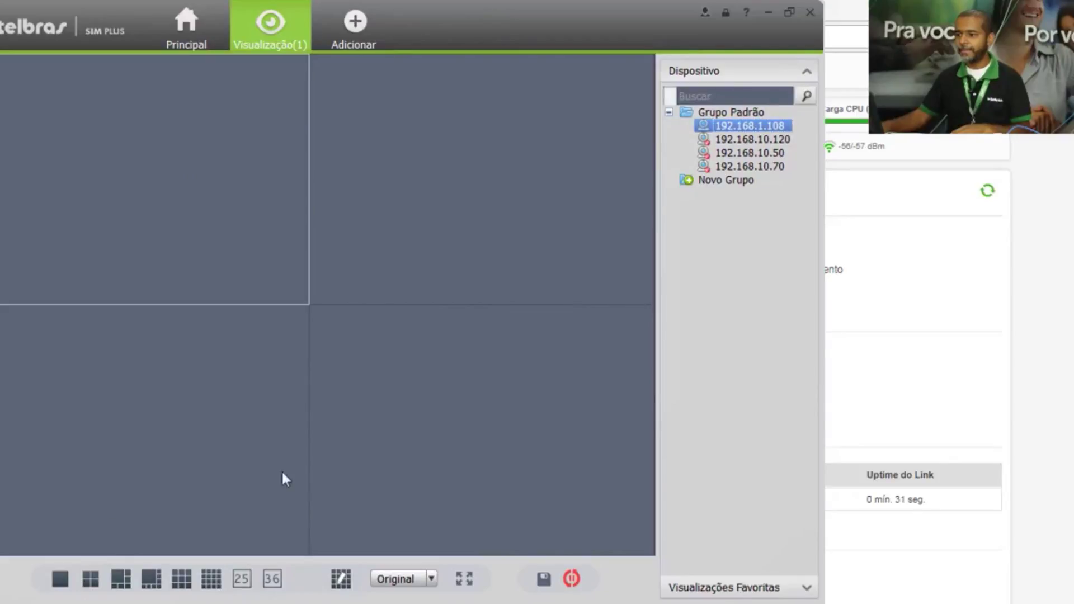
pyautogui.doubleClick(725, 124)
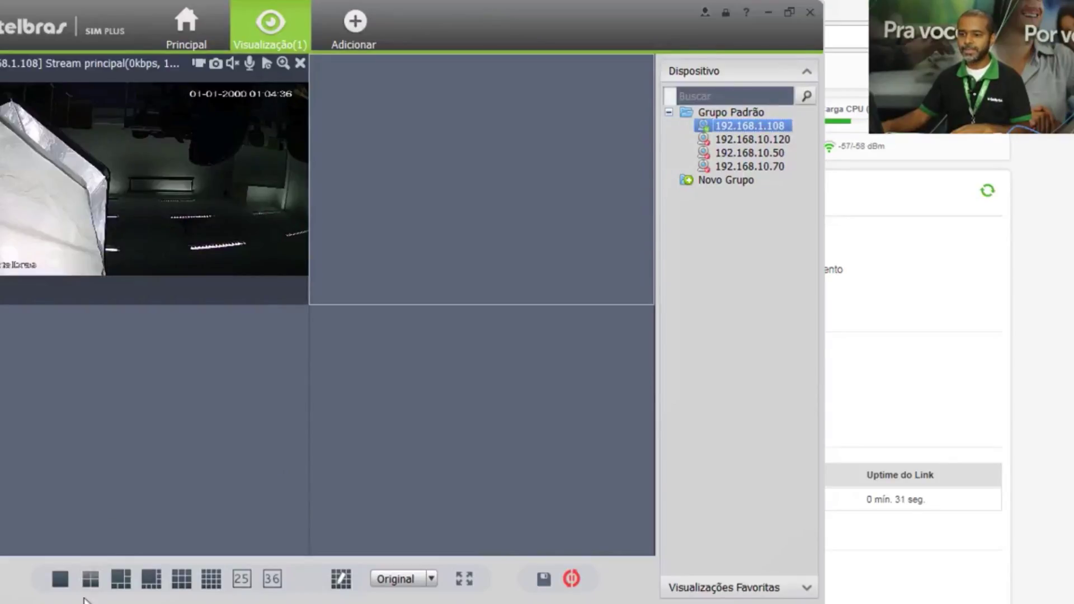
pyautogui.click(61, 580)
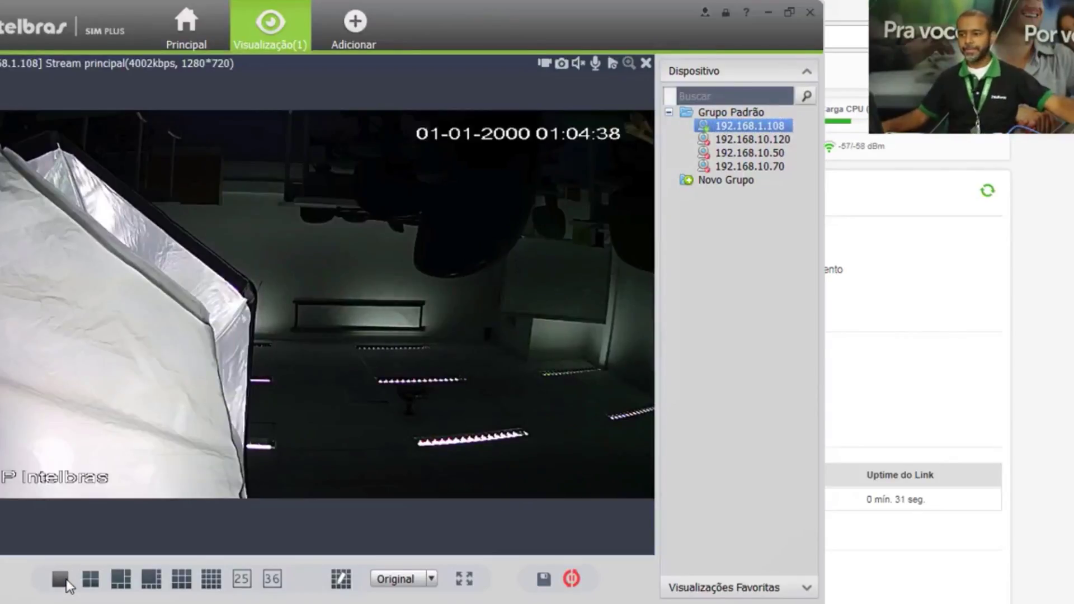